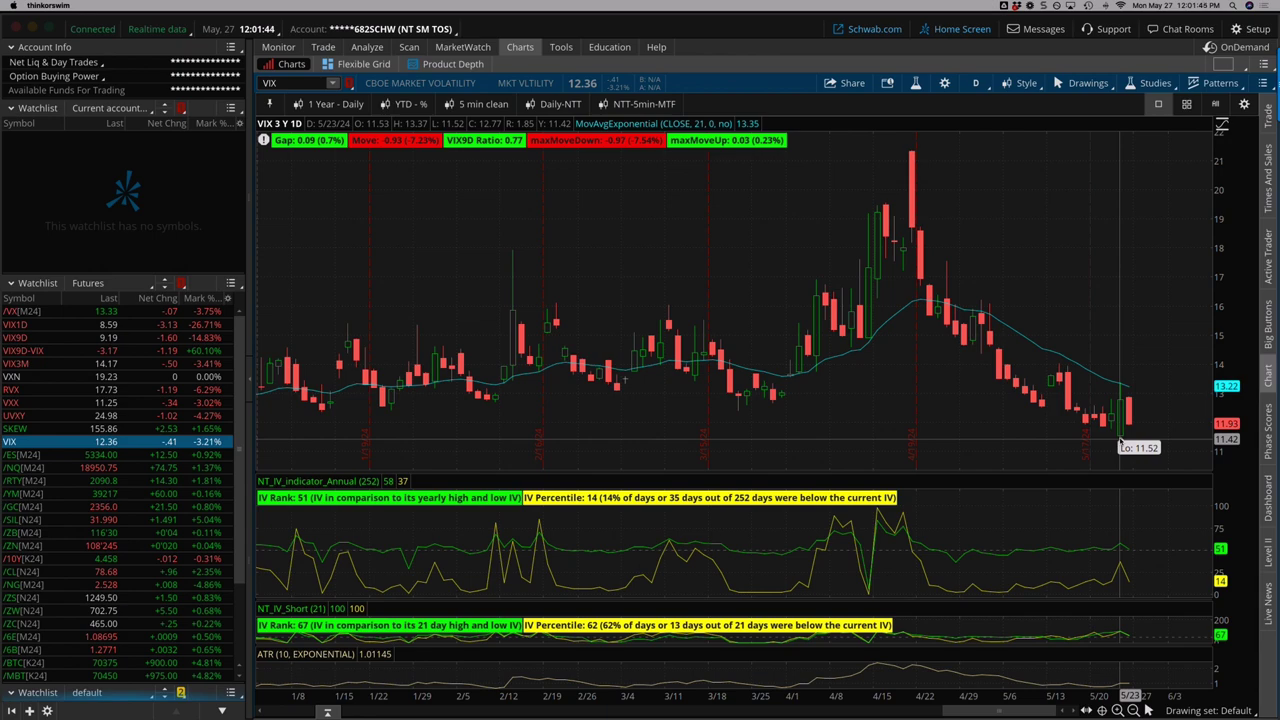
View the daily charts of the equity index futures /ES, /NQ, /RTY and /YM from the Futures watchlist.
{"action": "left_click", "coordinate": [52, 454]}
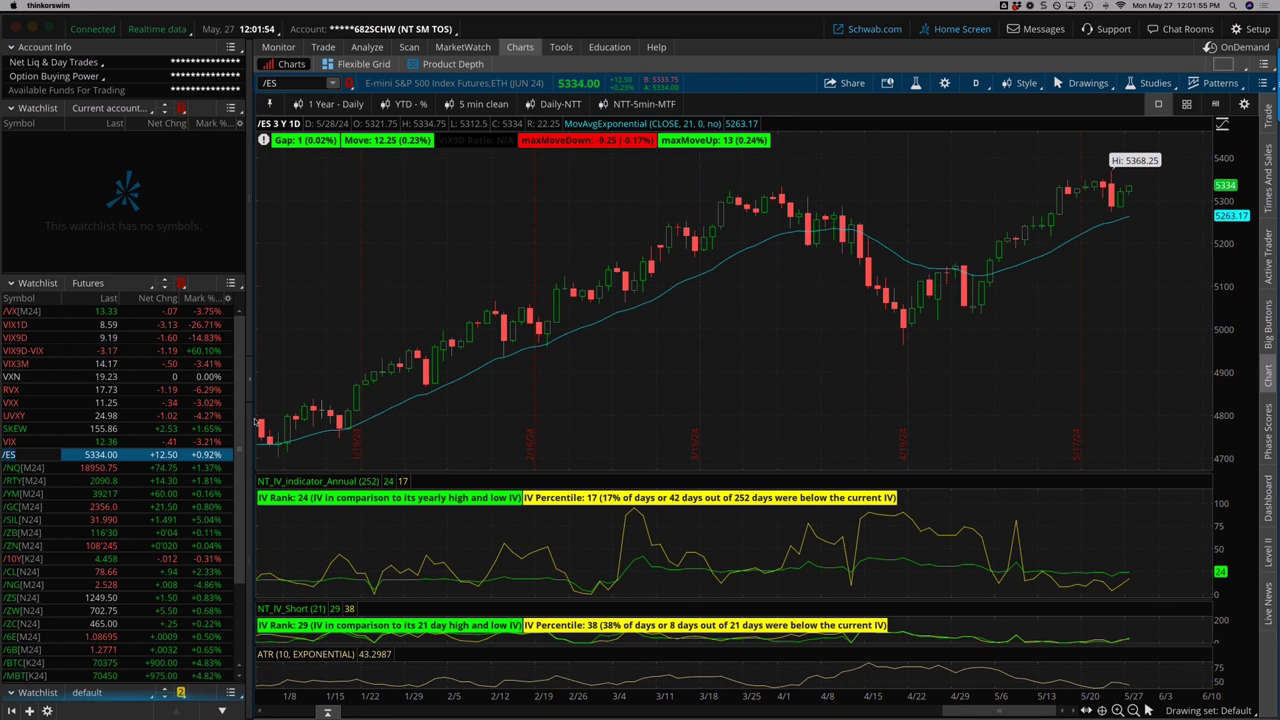
{"action": "left_click", "coordinate": [32, 468]}
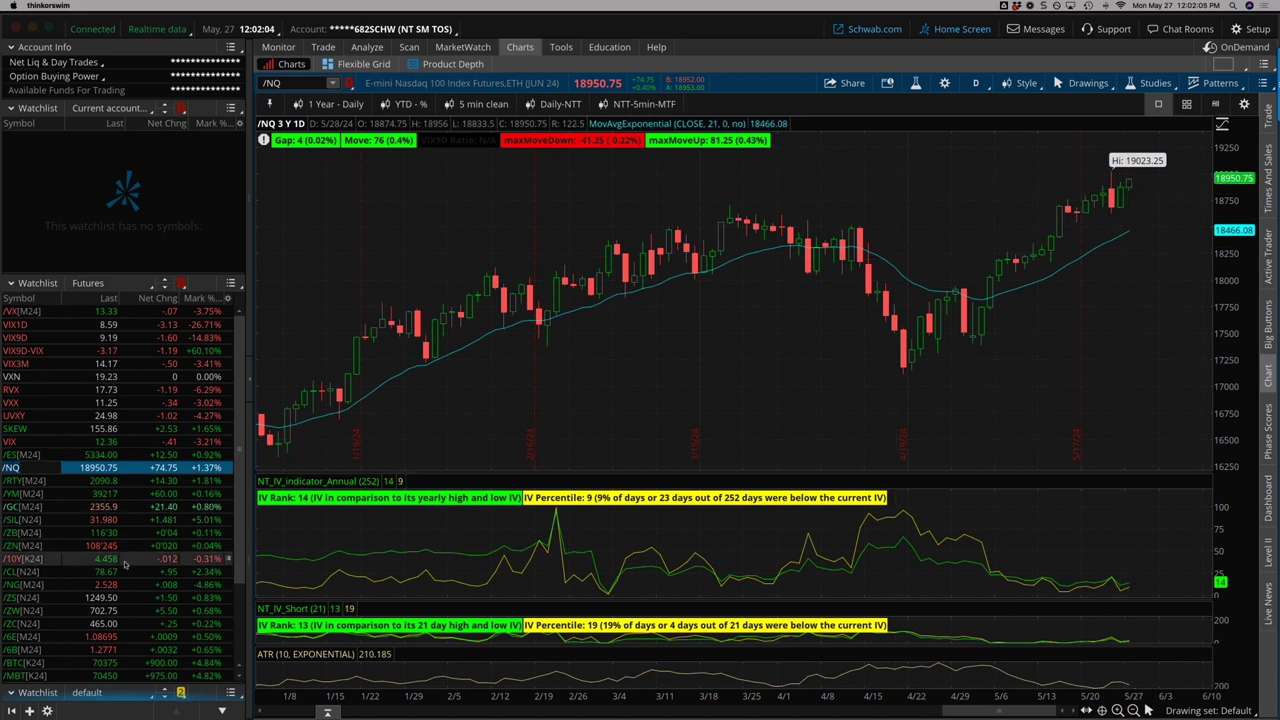
{"action": "left_click", "coordinate": [40, 481]}
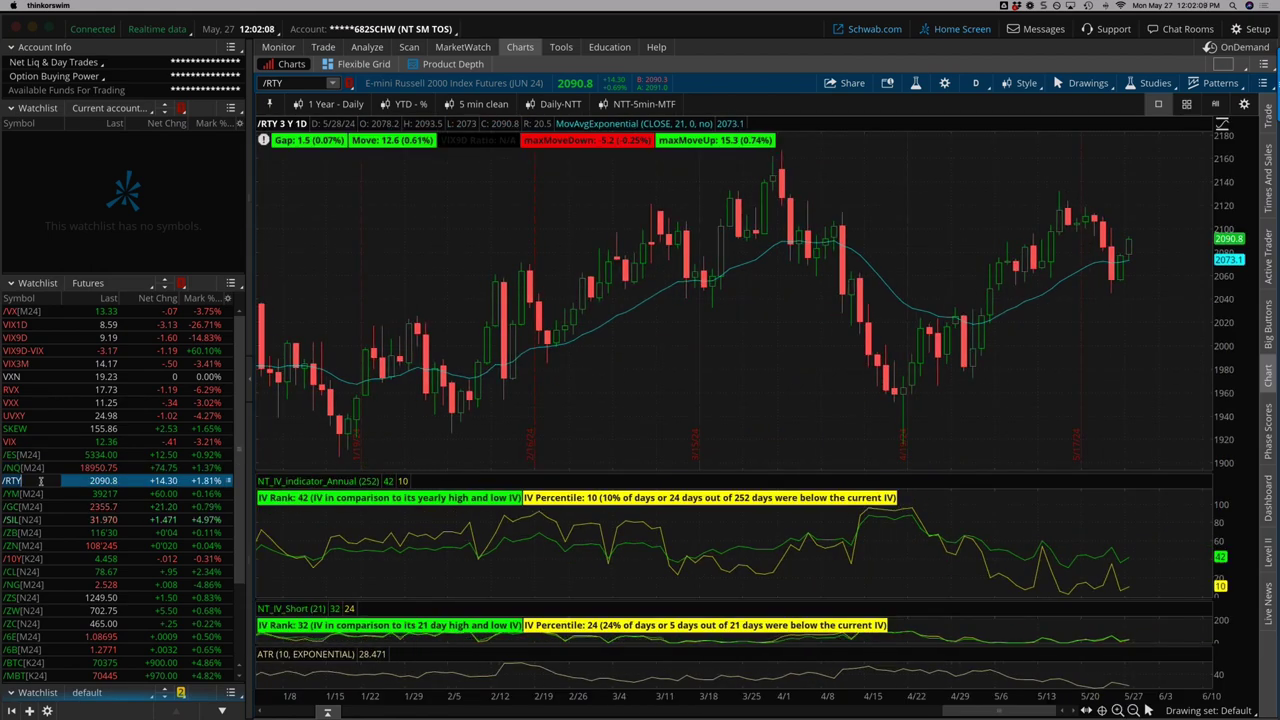
{"action": "left_click", "coordinate": [32, 494]}
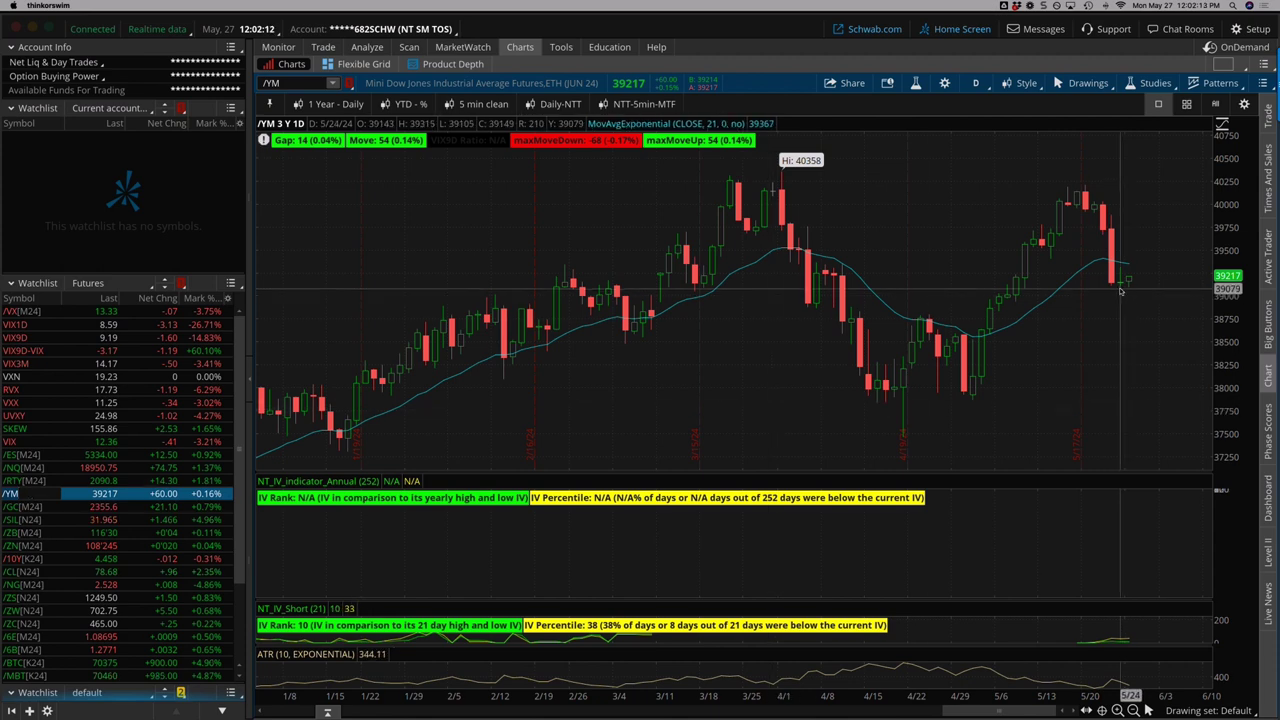
View the daily charts of the metals futures /GC and /SIL and the Treasury futures /ZB, /ZN and /10Y.
{"action": "left_click", "coordinate": [33, 507]}
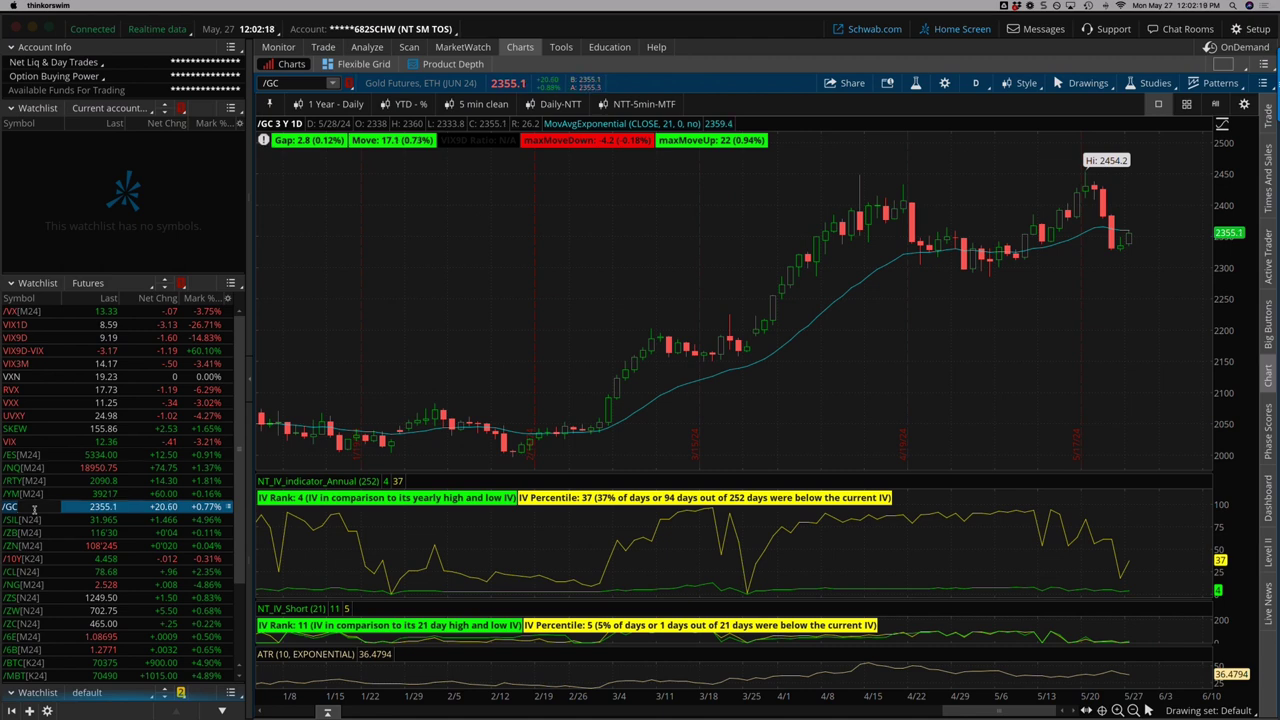
{"action": "left_click", "coordinate": [24, 520]}
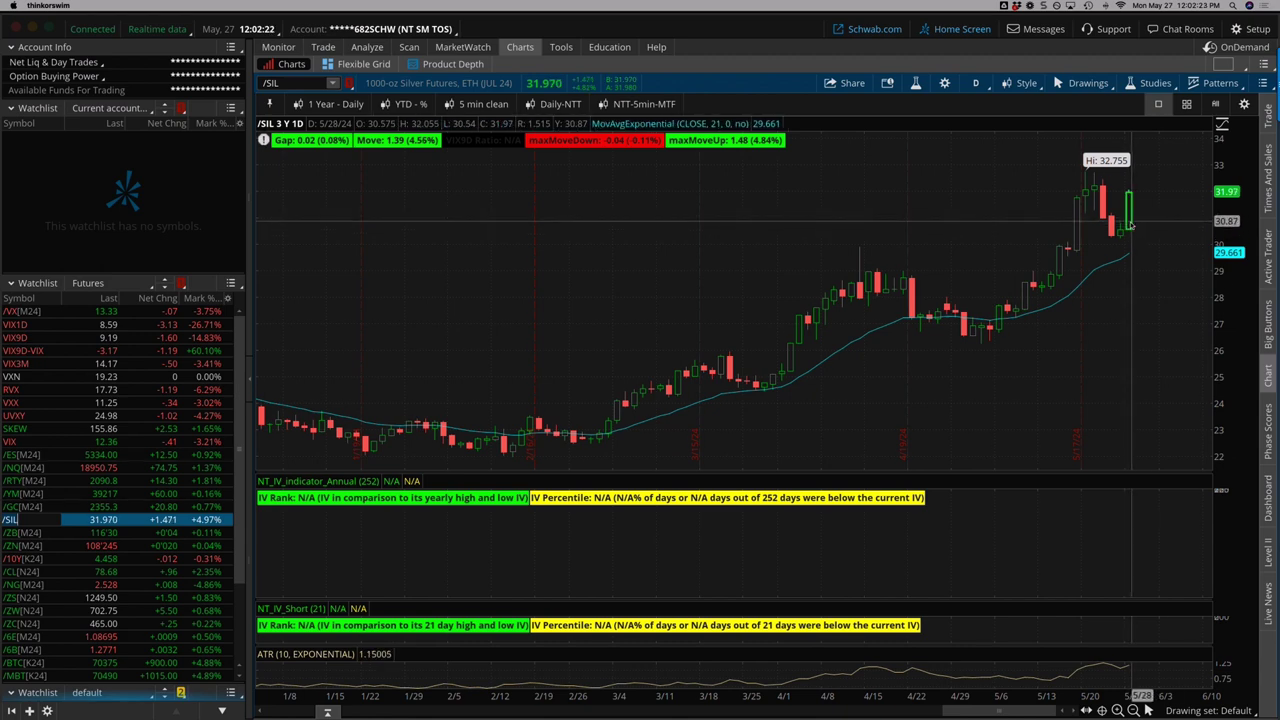
{"action": "left_click", "coordinate": [30, 532]}
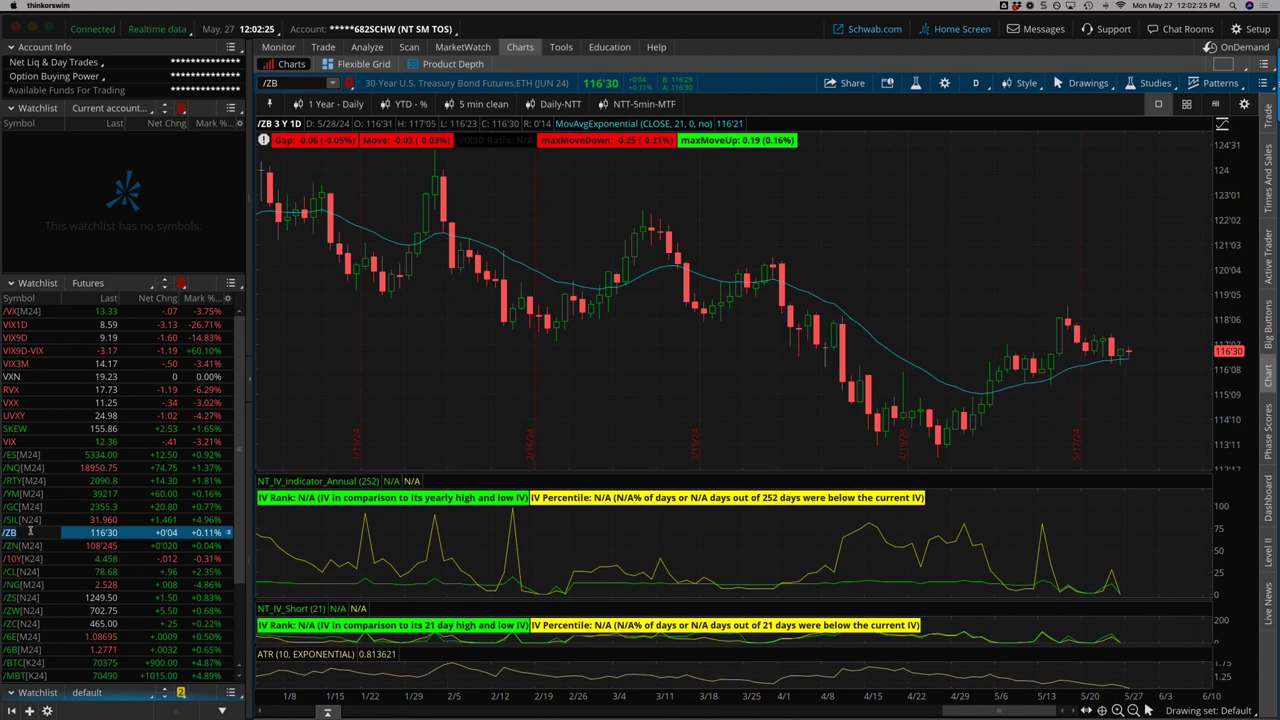
{"action": "left_click", "coordinate": [32, 545]}
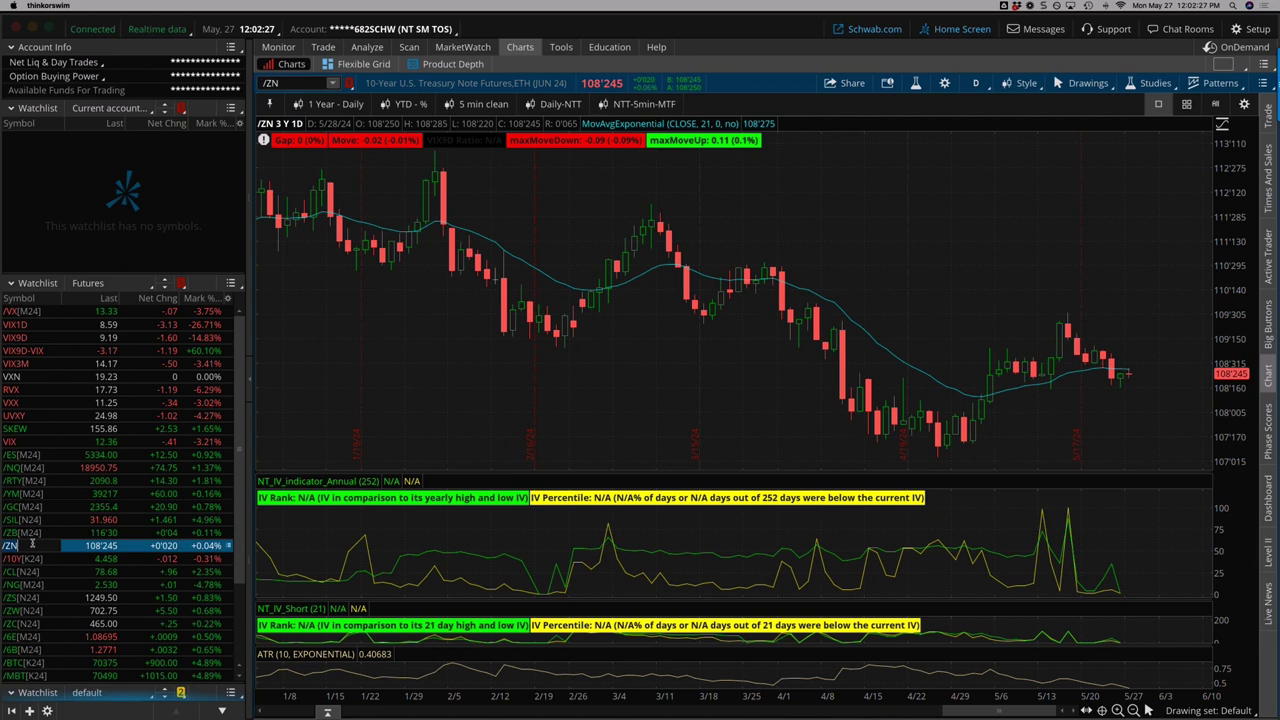
{"action": "left_click", "coordinate": [32, 558]}
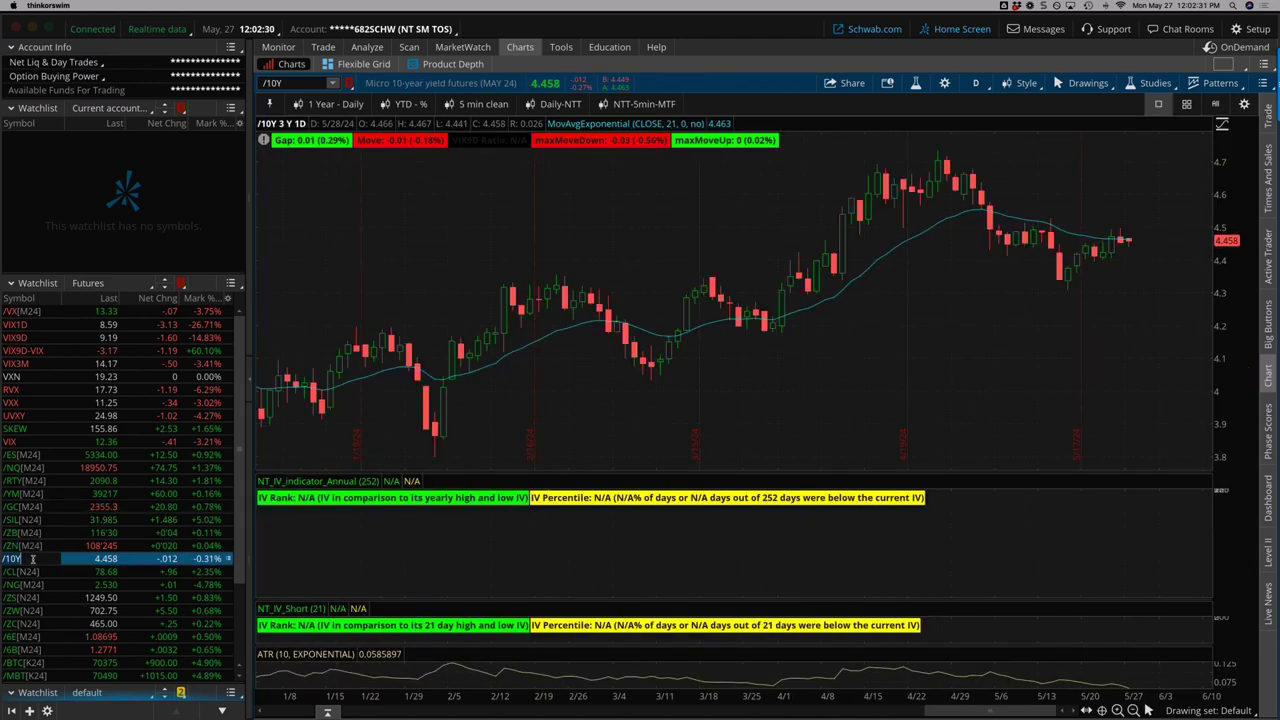
View the daily charts of the energy futures /CL and /NG and the grain futures /ZS, /ZW and /ZC.
{"action": "left_click", "coordinate": [33, 571]}
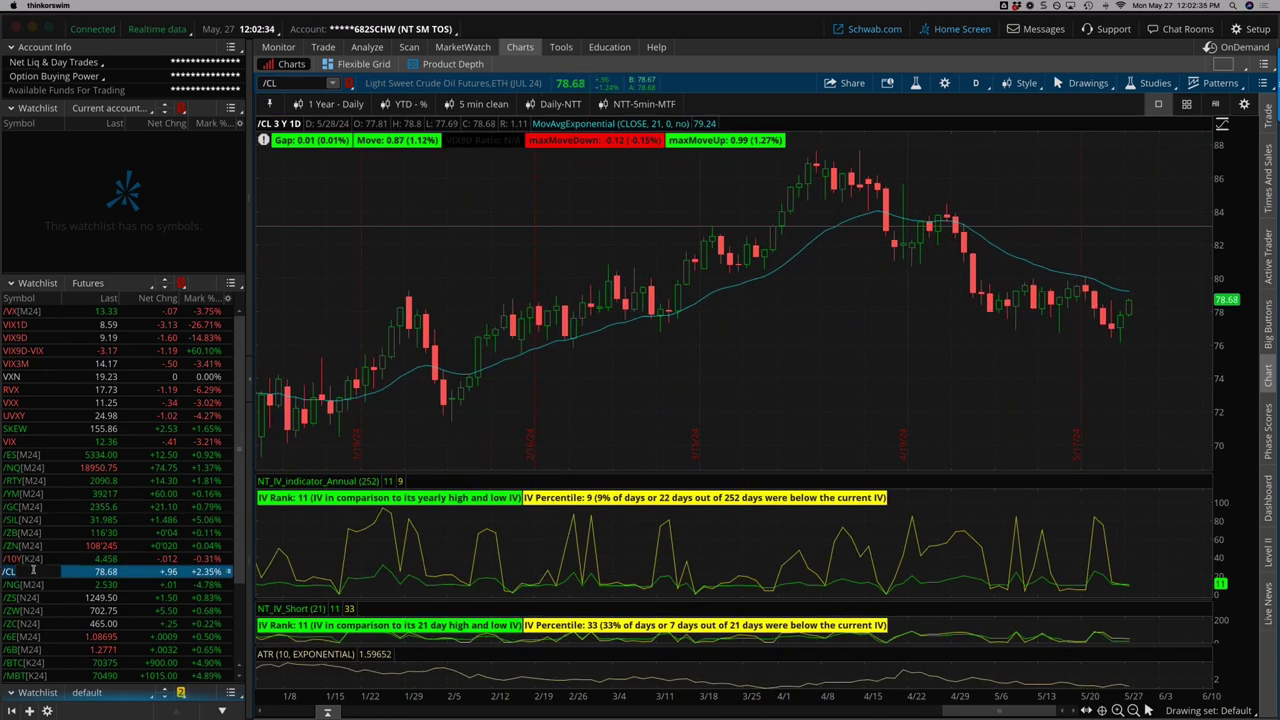
{"action": "left_click", "coordinate": [31, 584]}
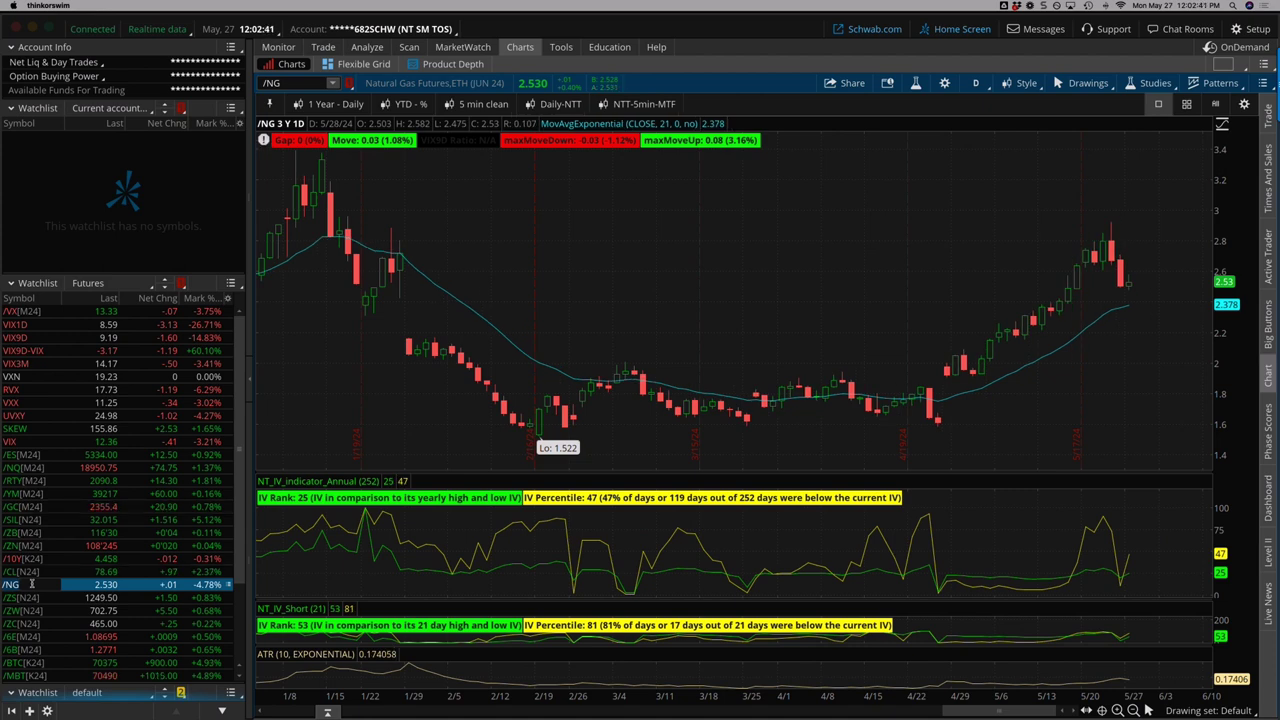
{"action": "left_click", "coordinate": [32, 597]}
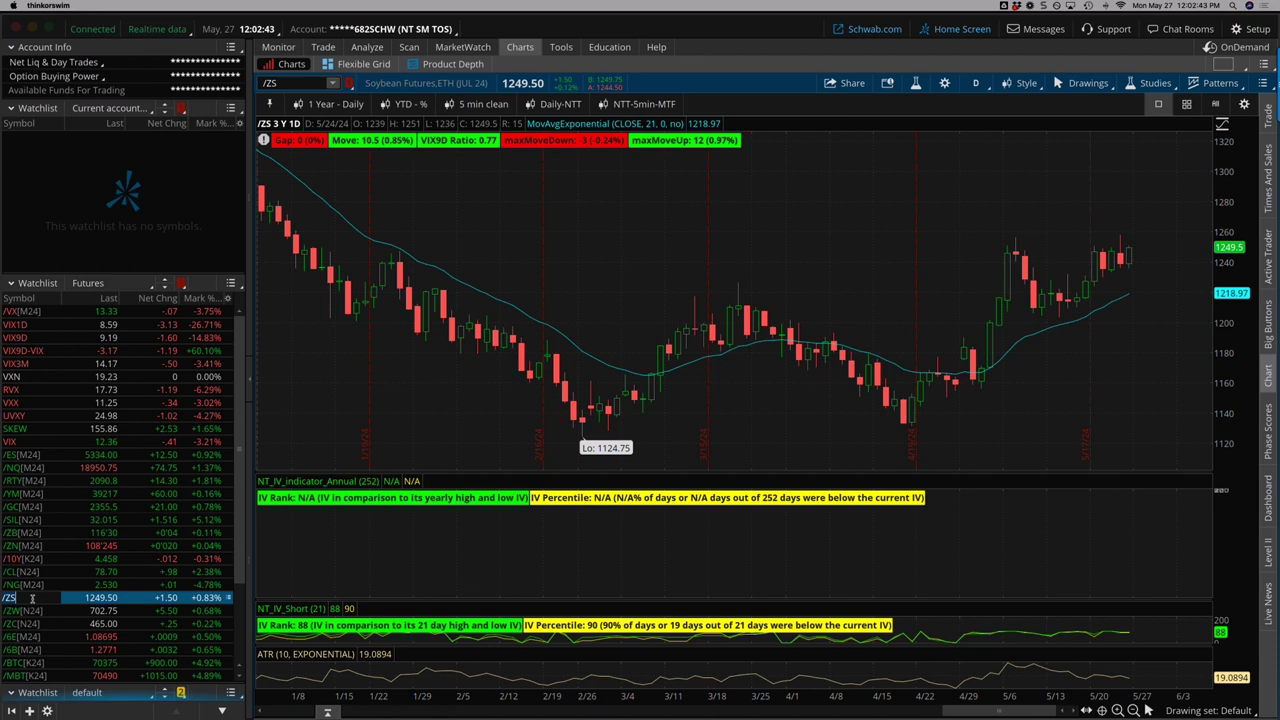
{"action": "left_click", "coordinate": [33, 610]}
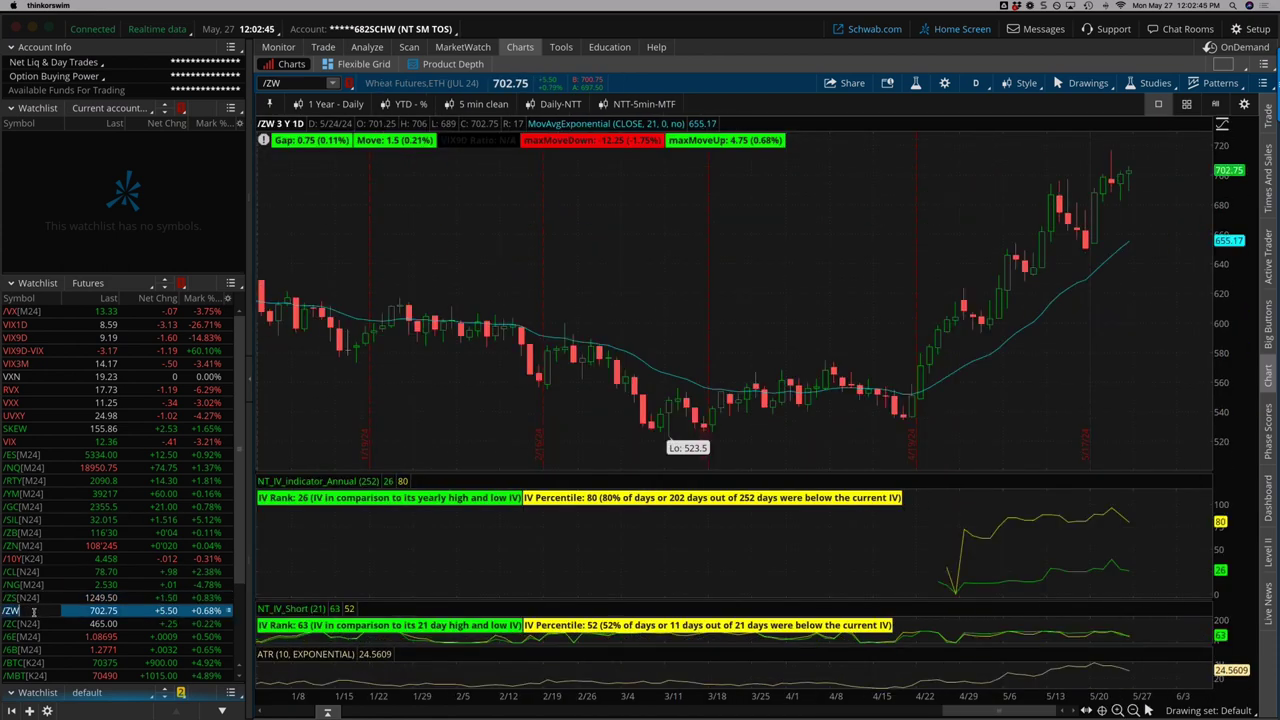
{"action": "left_click", "coordinate": [33, 623]}
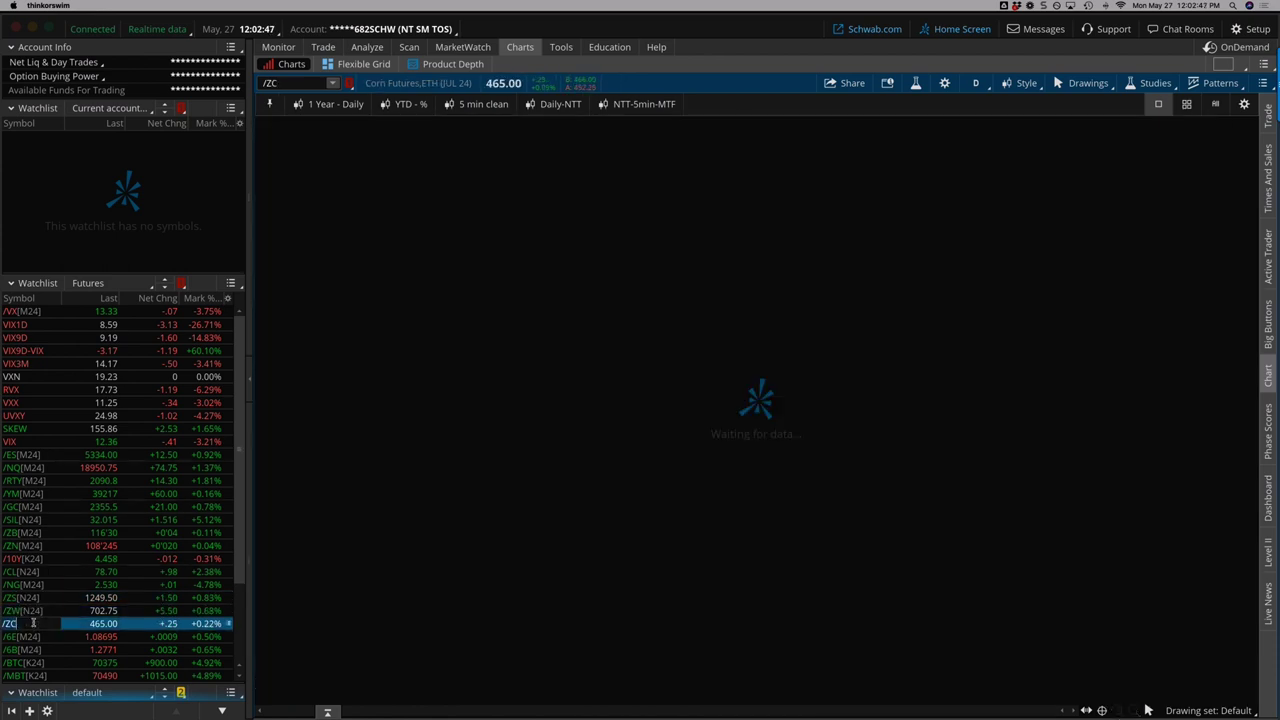
View the daily charts of the currency futures /6E and /6B and the Bitcoin futures /BTC.
{"action": "left_click", "coordinate": [34, 637]}
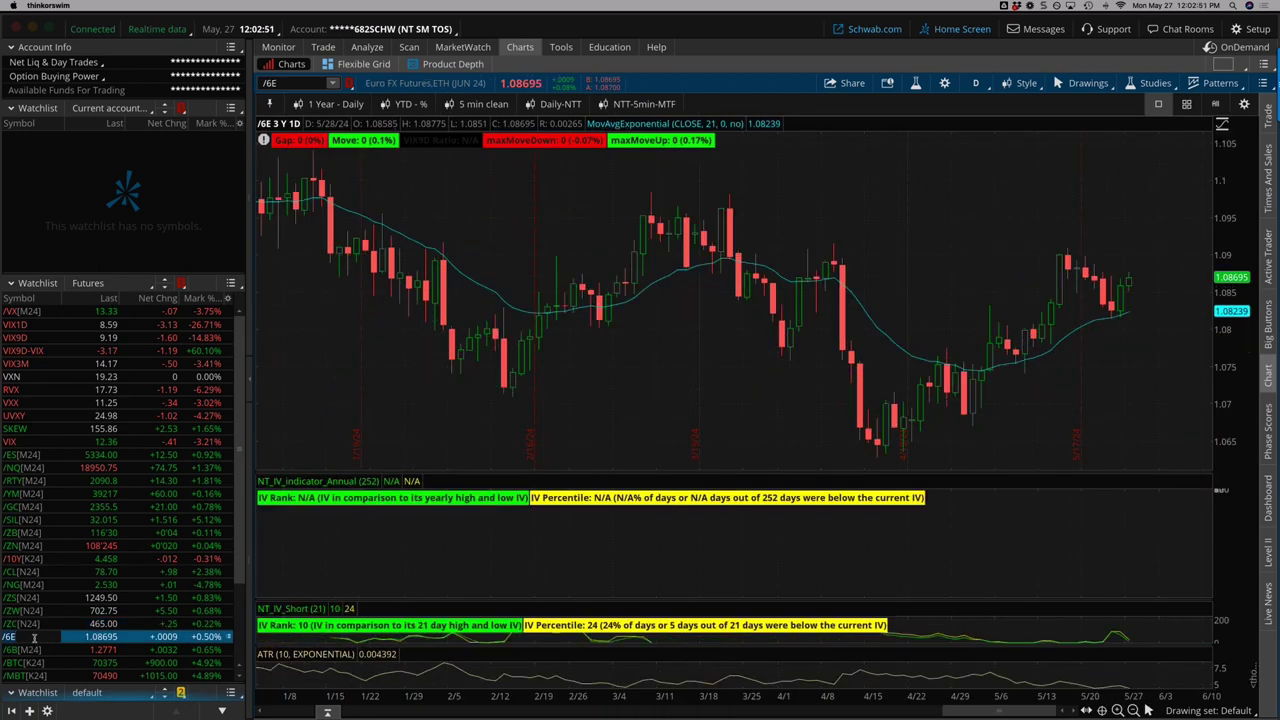
{"action": "left_click", "coordinate": [35, 650]}
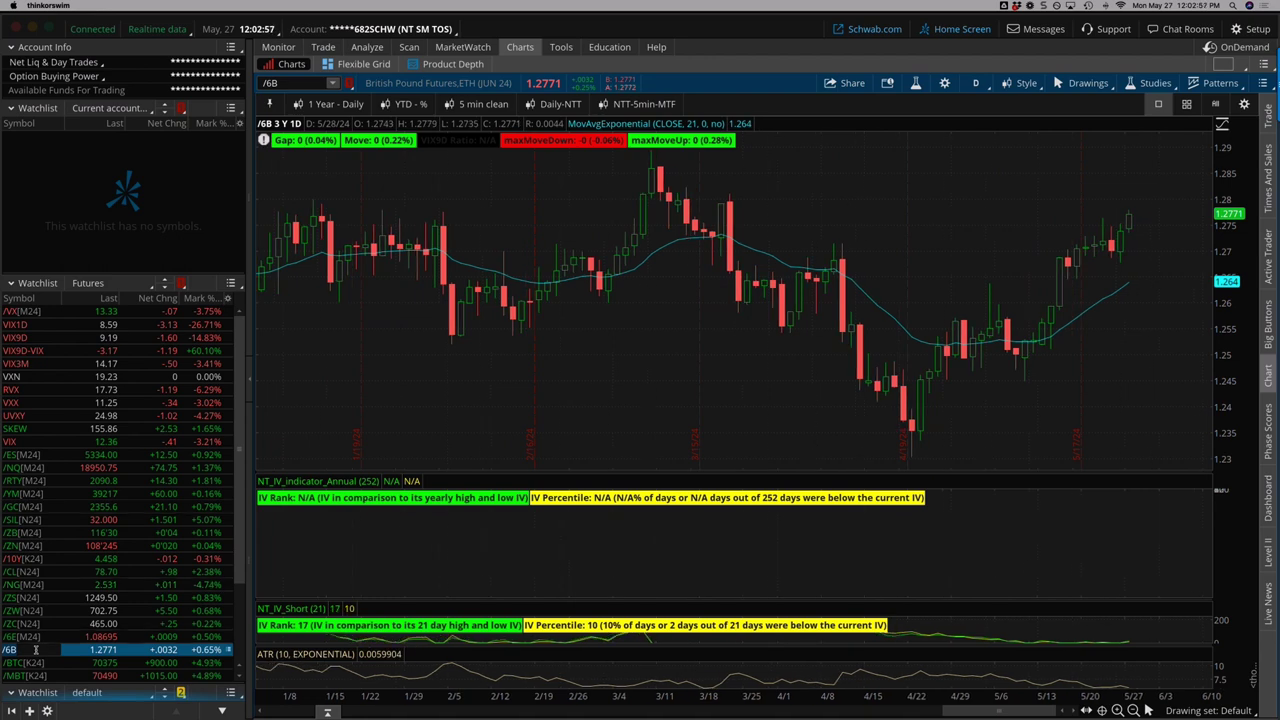
{"action": "left_click", "coordinate": [37, 662]}
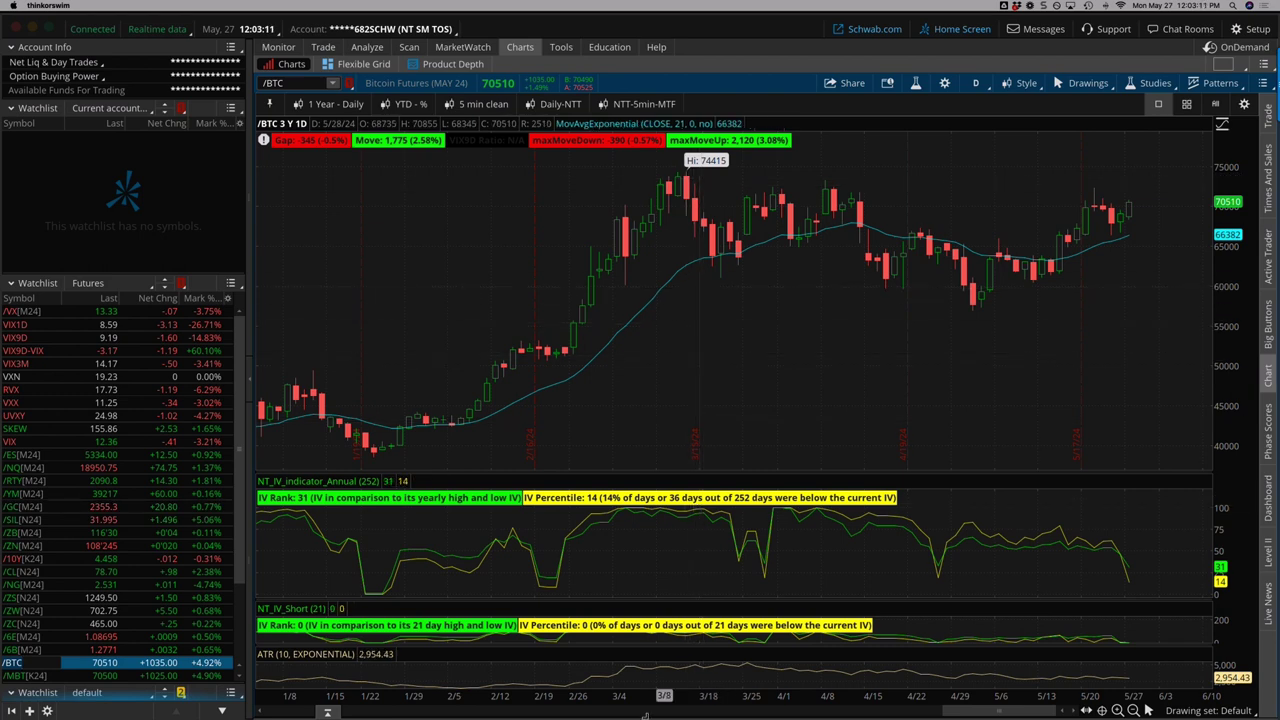
Switch to TraderSync in Google Chrome and filter the trades to the dates May 20 to May 25, 2024.
{"action": "mouse_move", "coordinate": [645, 716]}
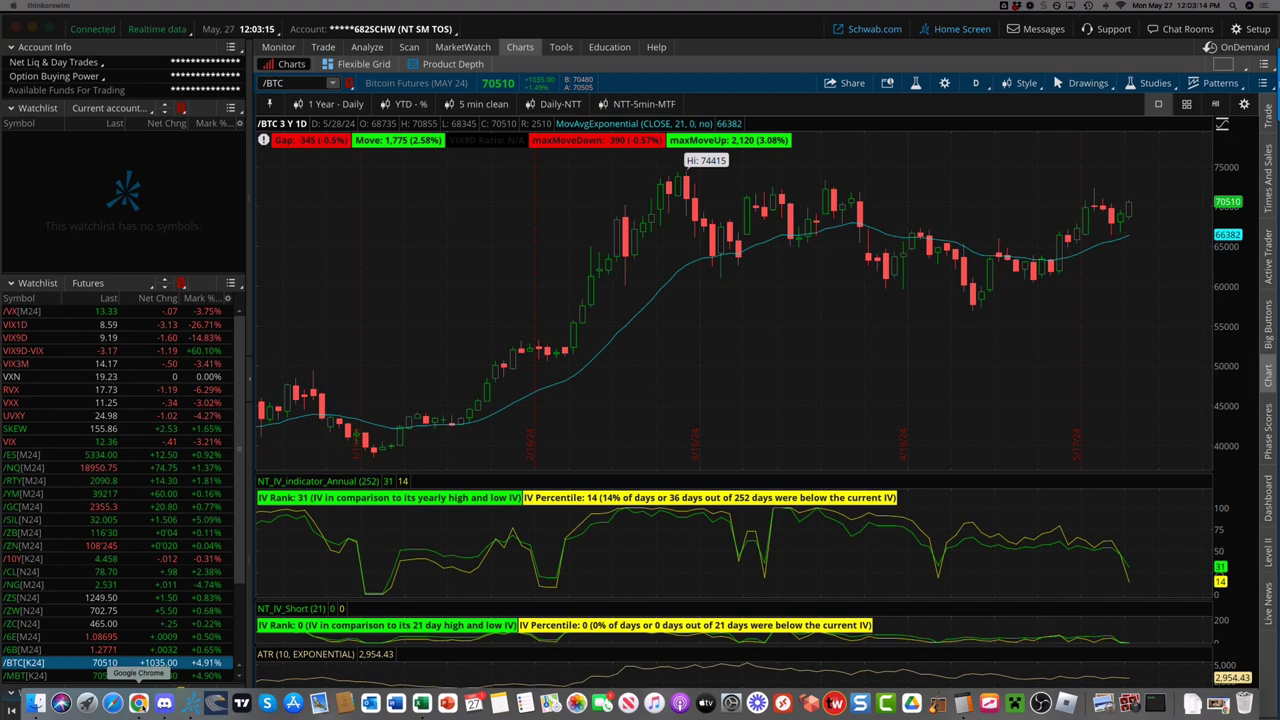
{"action": "left_click", "coordinate": [138, 703]}
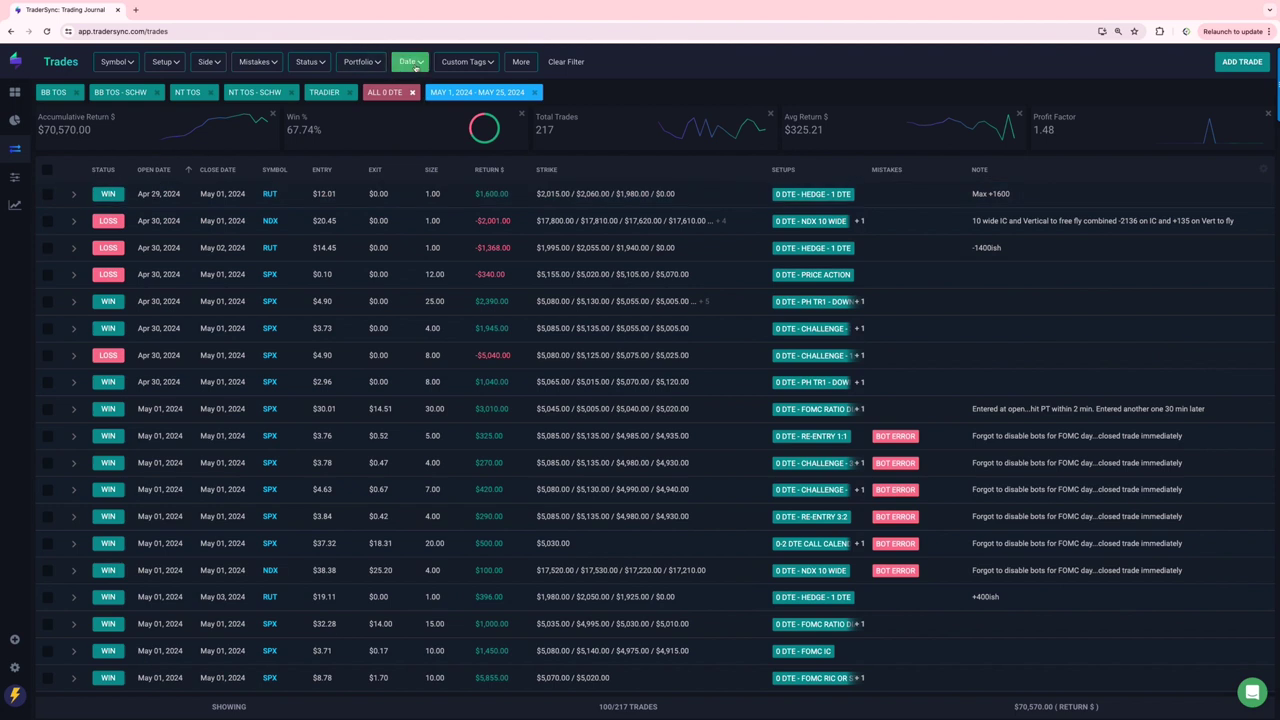
{"action": "left_click", "coordinate": [416, 67]}
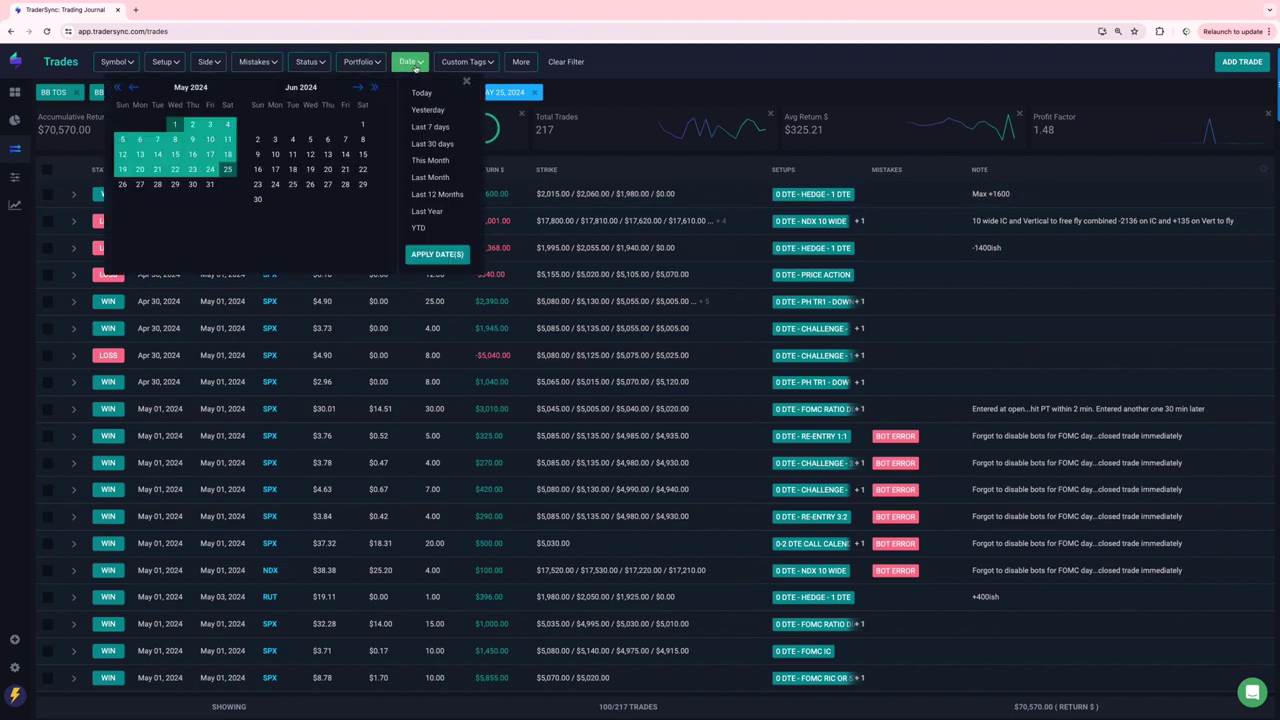
{"action": "left_click", "coordinate": [140, 169]}
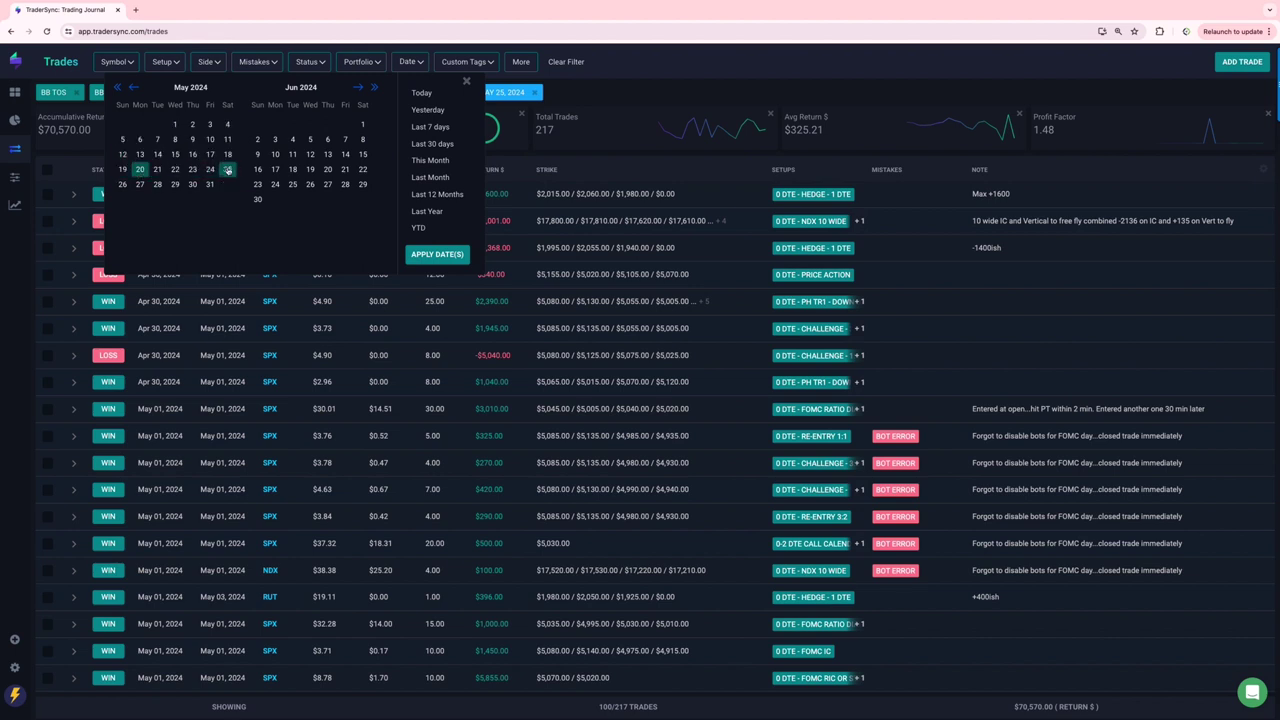
{"action": "left_click", "coordinate": [228, 169]}
{"action": "left_click", "coordinate": [428, 255]}
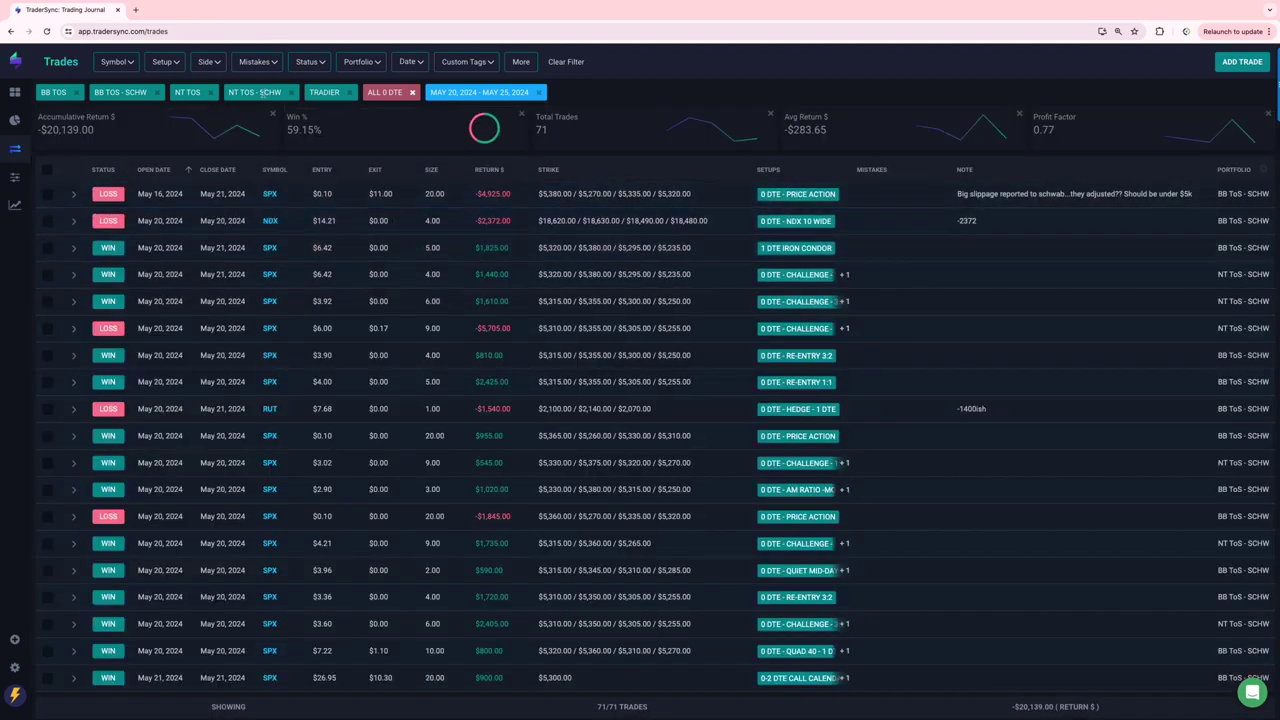
Filter the trades by the setups AM 2:1 - THURSDAY, AM RATIO -MON-WED 9:45AM, AM RATIO IC - WED-TH-FRI and AM RATIO MONDAY.
{"action": "left_click", "coordinate": [182, 64]}
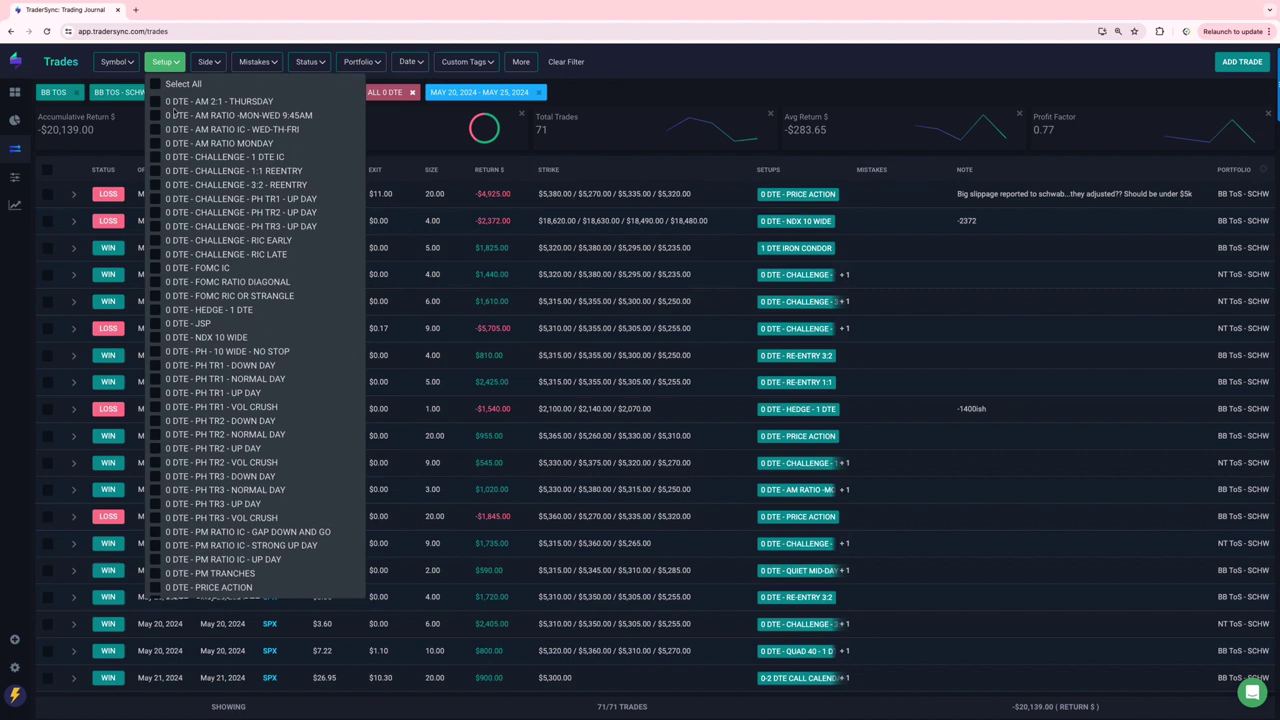
{"action": "left_click", "coordinate": [155, 101]}
{"action": "left_click", "coordinate": [155, 115]}
{"action": "left_click", "coordinate": [155, 129]}
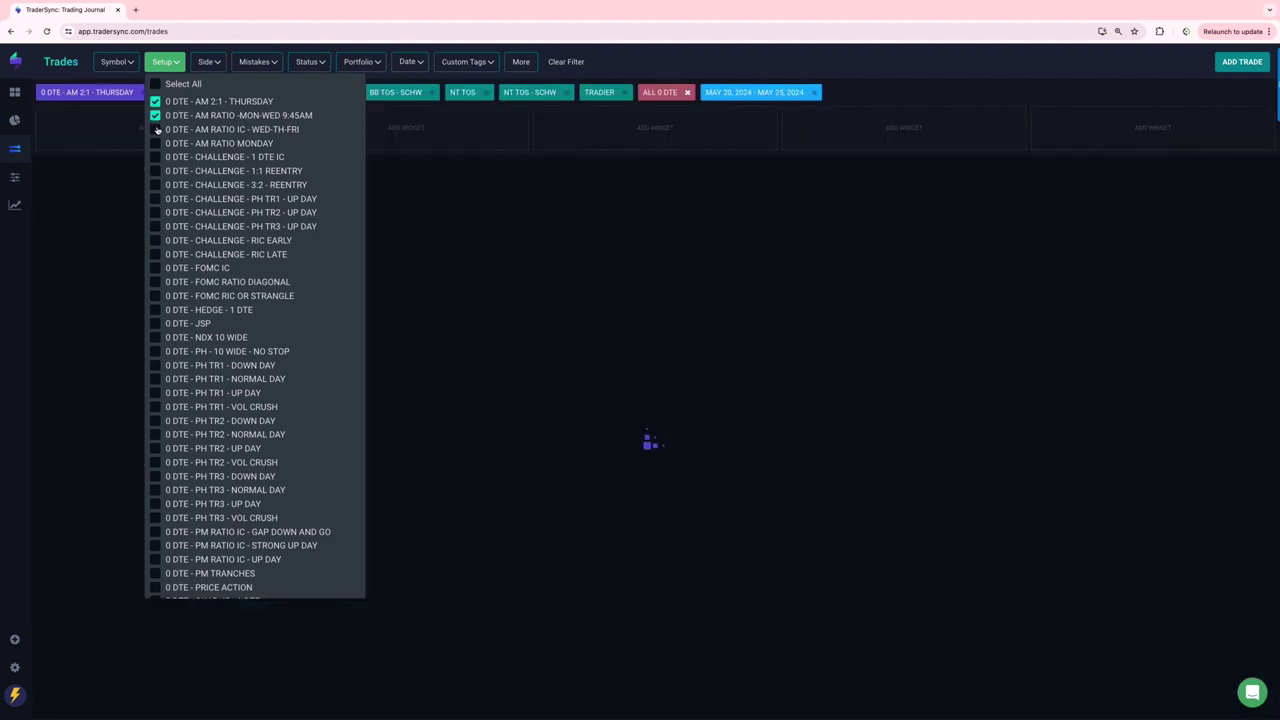
{"action": "left_click", "coordinate": [155, 143]}
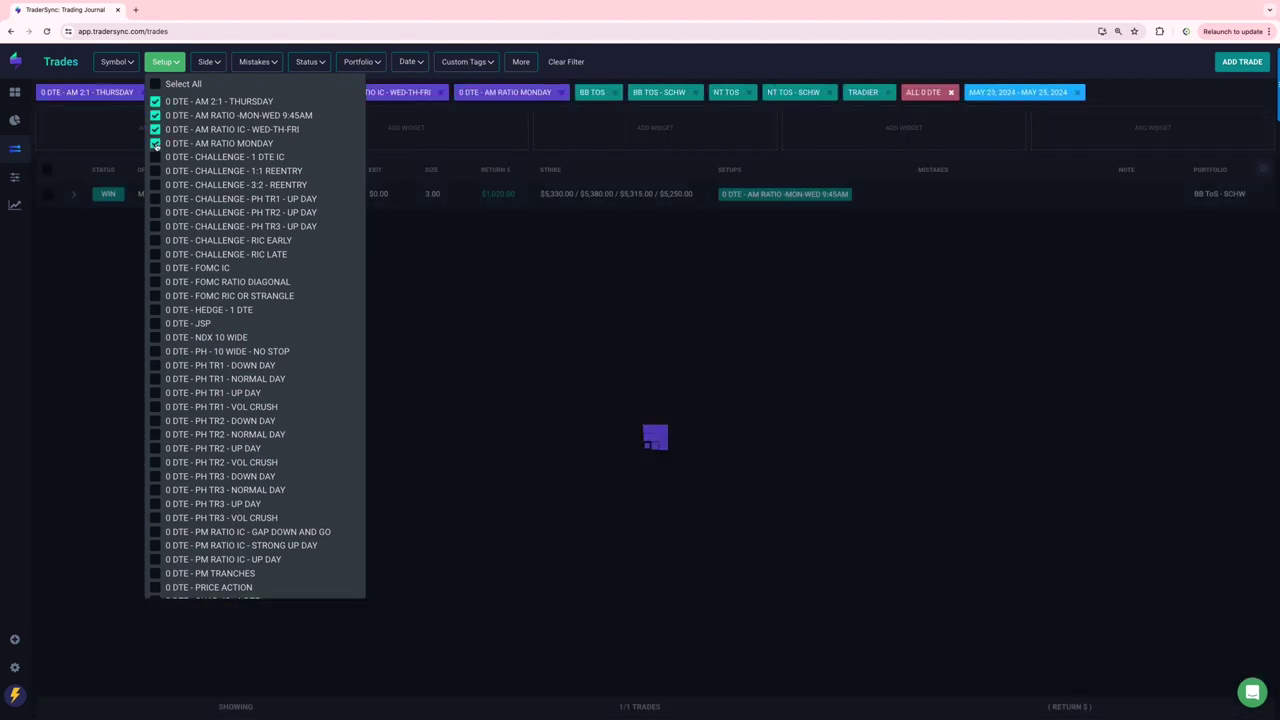
{"action": "left_click", "coordinate": [502, 247]}
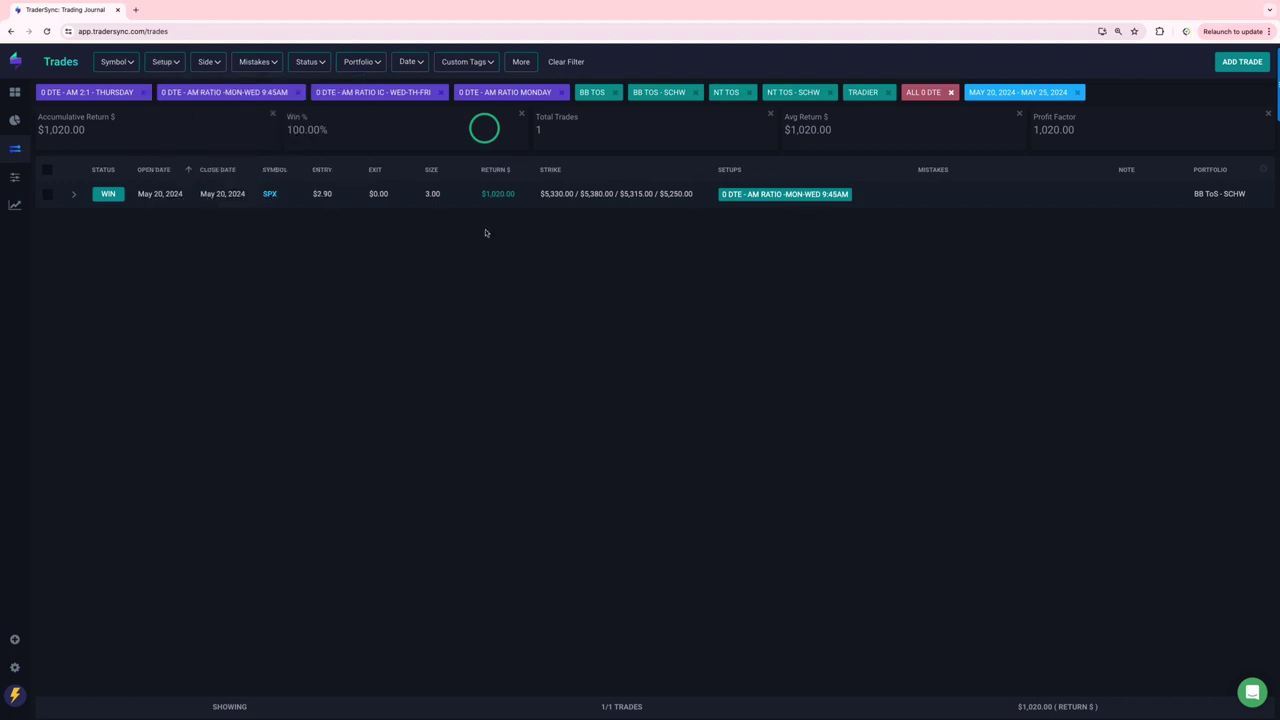
Replace the four AM setup filters with the setup 0 DTE - CHALLENGE - 1 DTE IC.
{"action": "left_click", "coordinate": [164, 62]}
{"action": "left_click", "coordinate": [155, 101]}
{"action": "left_click", "coordinate": [155, 115]}
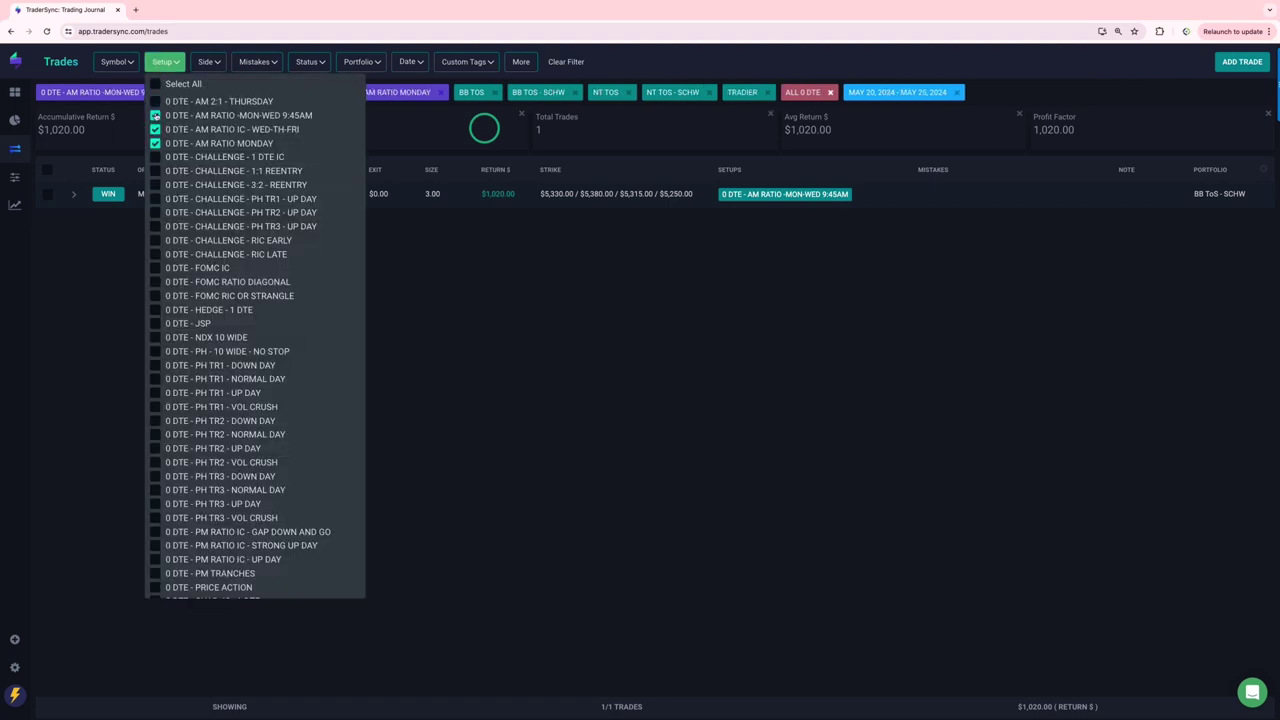
{"action": "left_click", "coordinate": [155, 129]}
{"action": "left_click", "coordinate": [155, 143]}
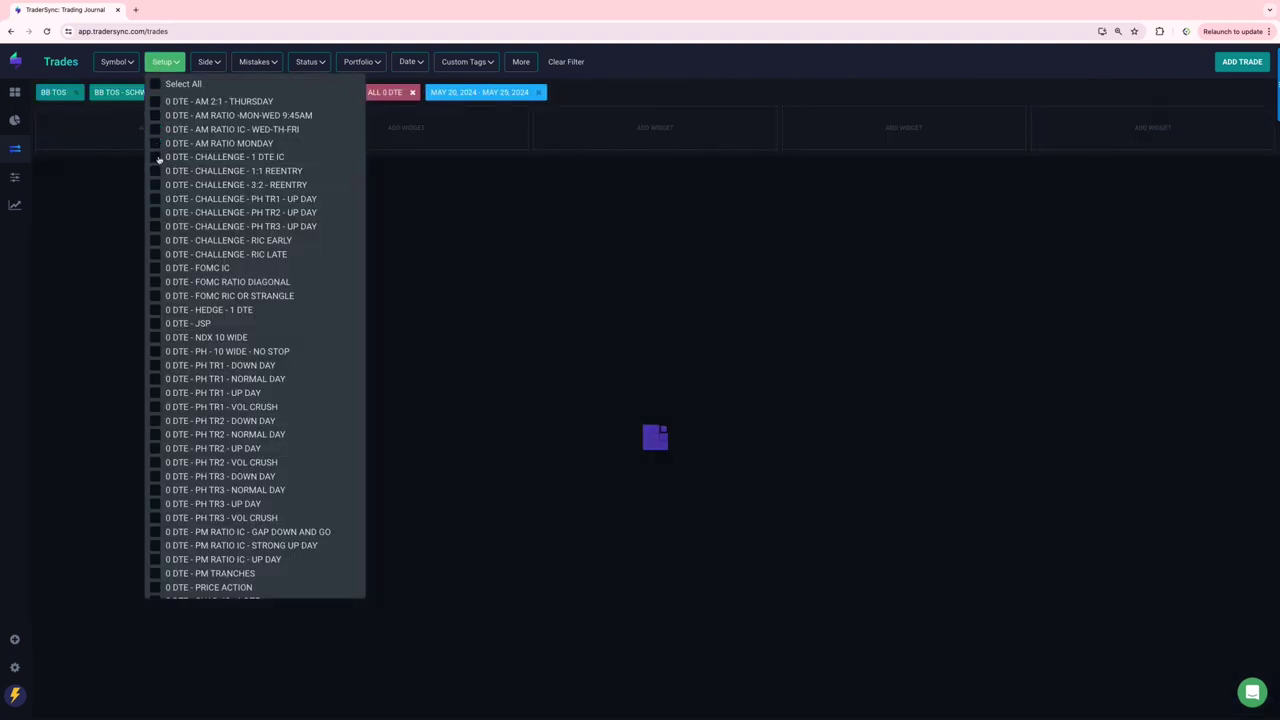
{"action": "left_click", "coordinate": [155, 157]}
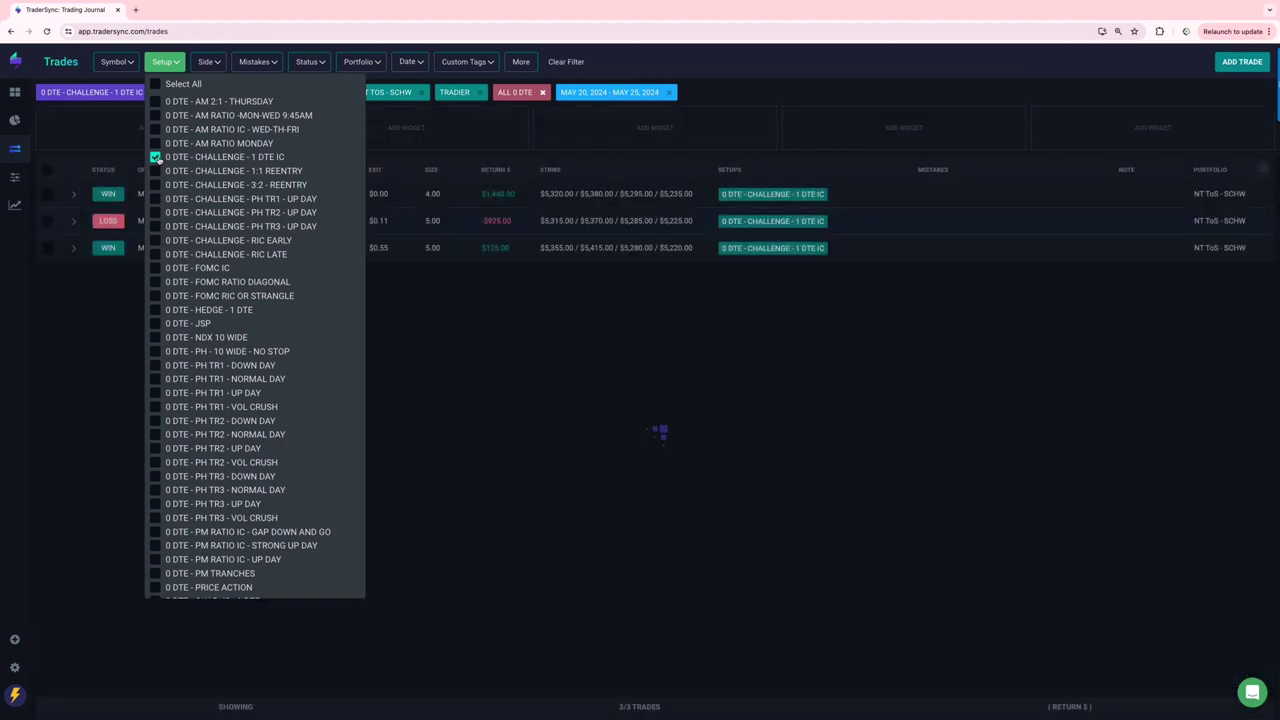
{"action": "left_click", "coordinate": [609, 385]}
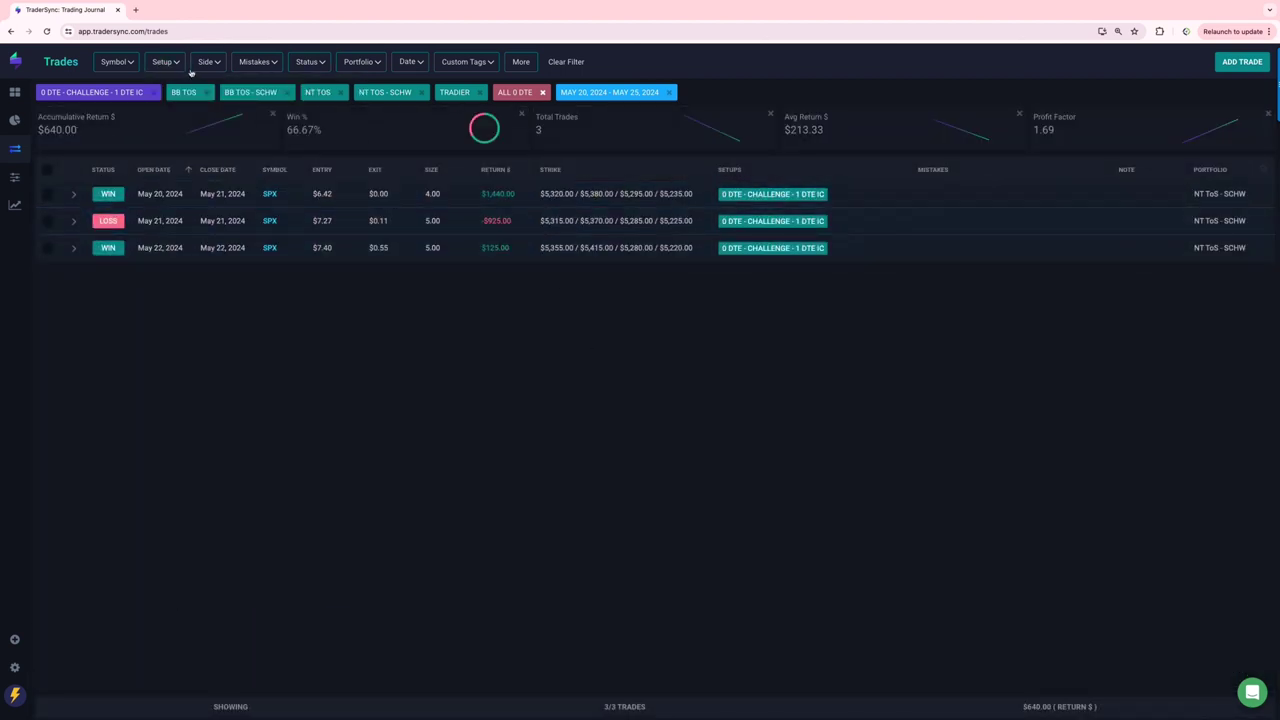
Change the setup filter from the 1 DTE IC challenge to 0 DTE - CHALLENGE - 1:1 REENTRY.
{"action": "left_click", "coordinate": [170, 62]}
{"action": "left_click", "coordinate": [155, 158]}
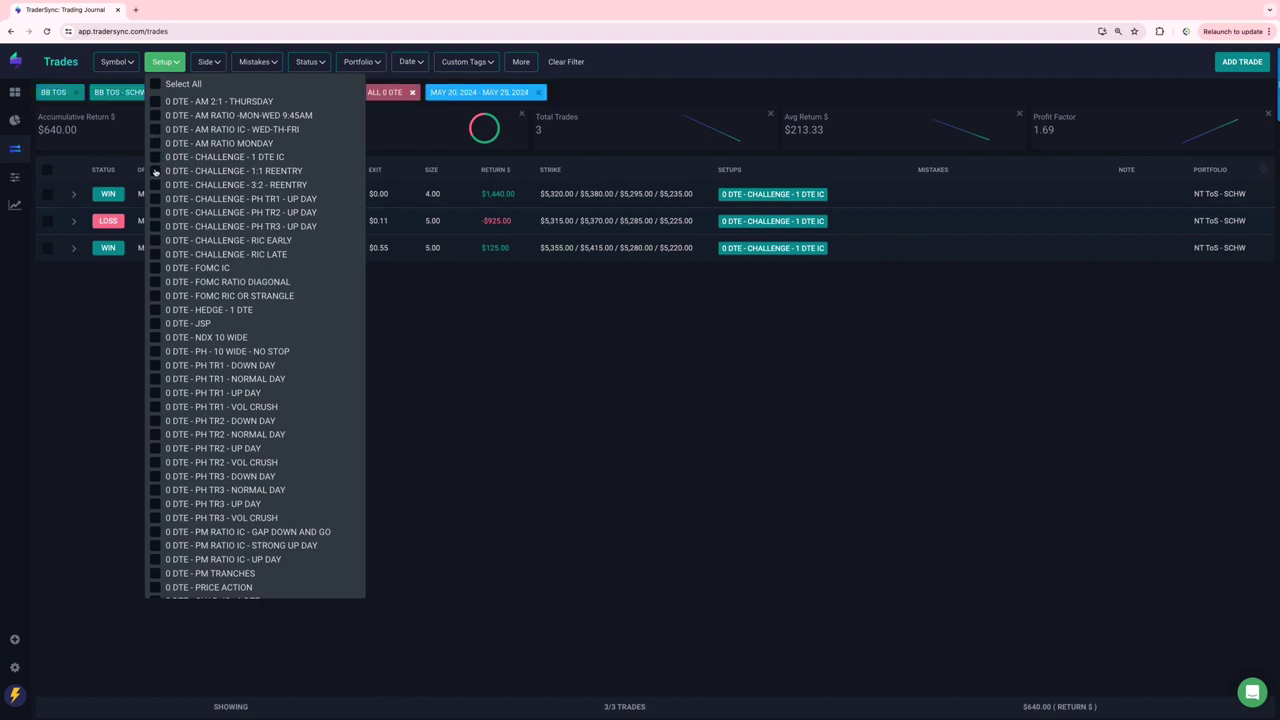
{"action": "left_click", "coordinate": [155, 171]}
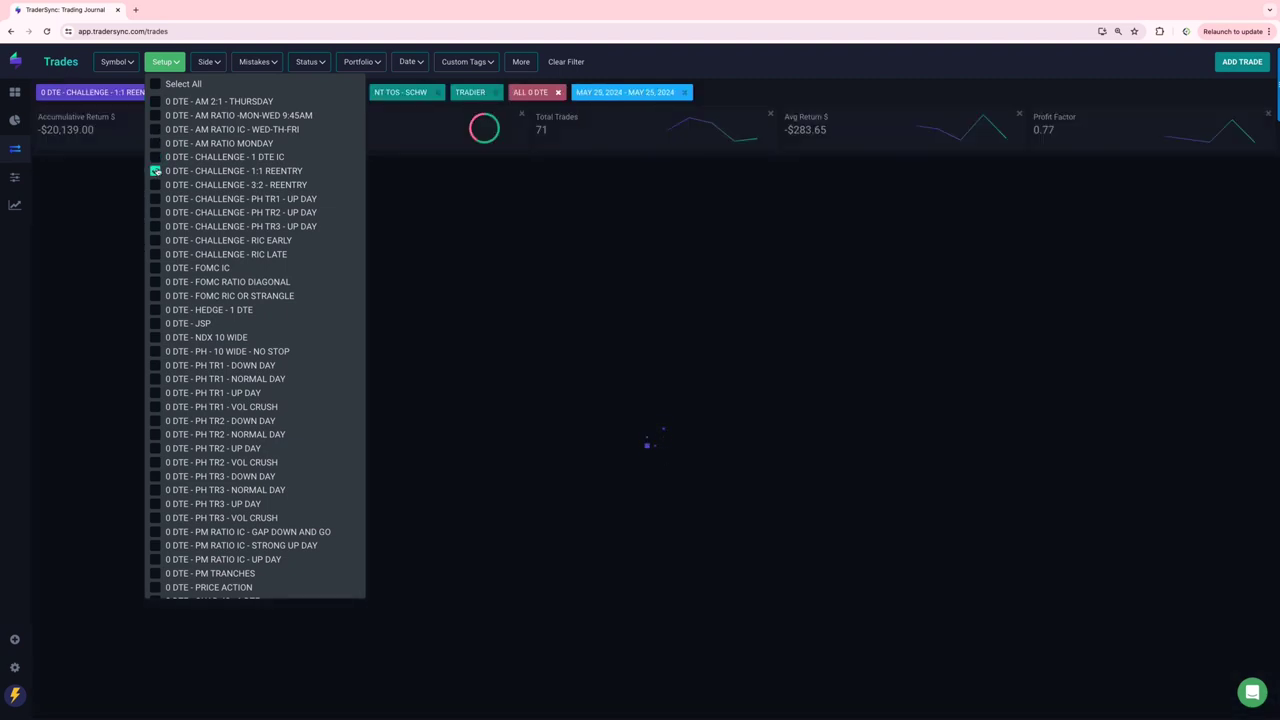
{"action": "left_click", "coordinate": [597, 583]}
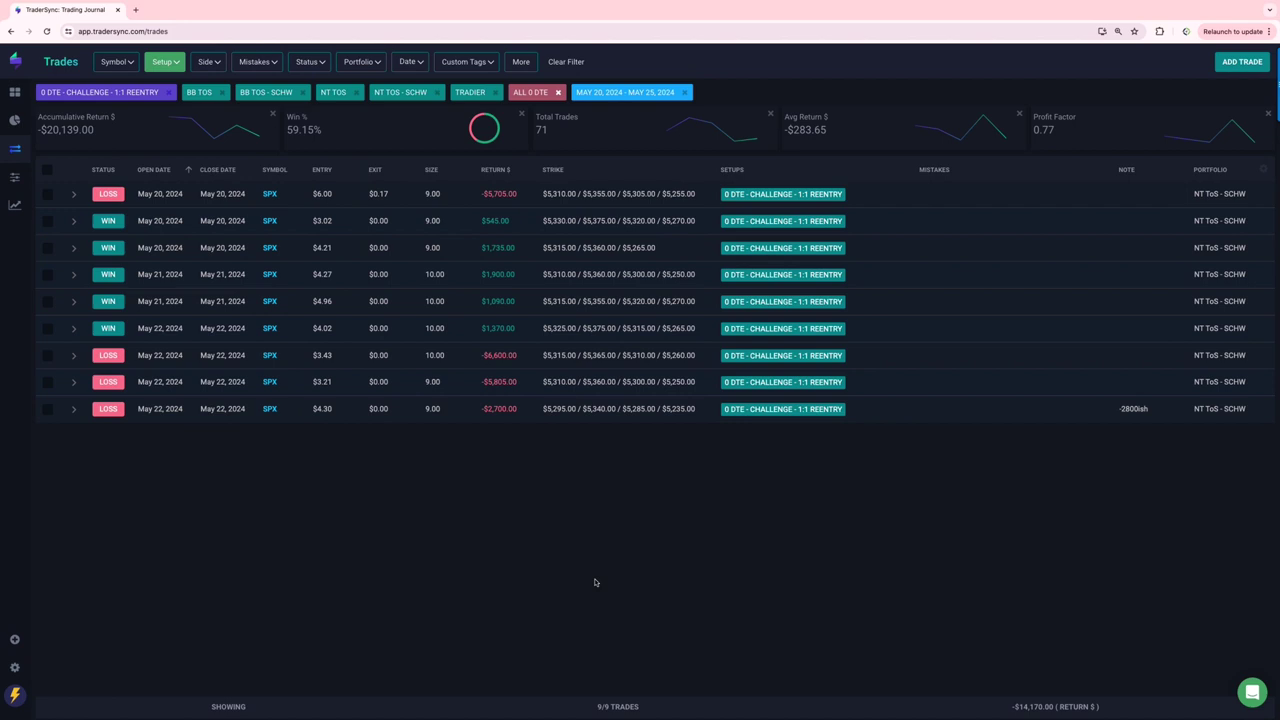
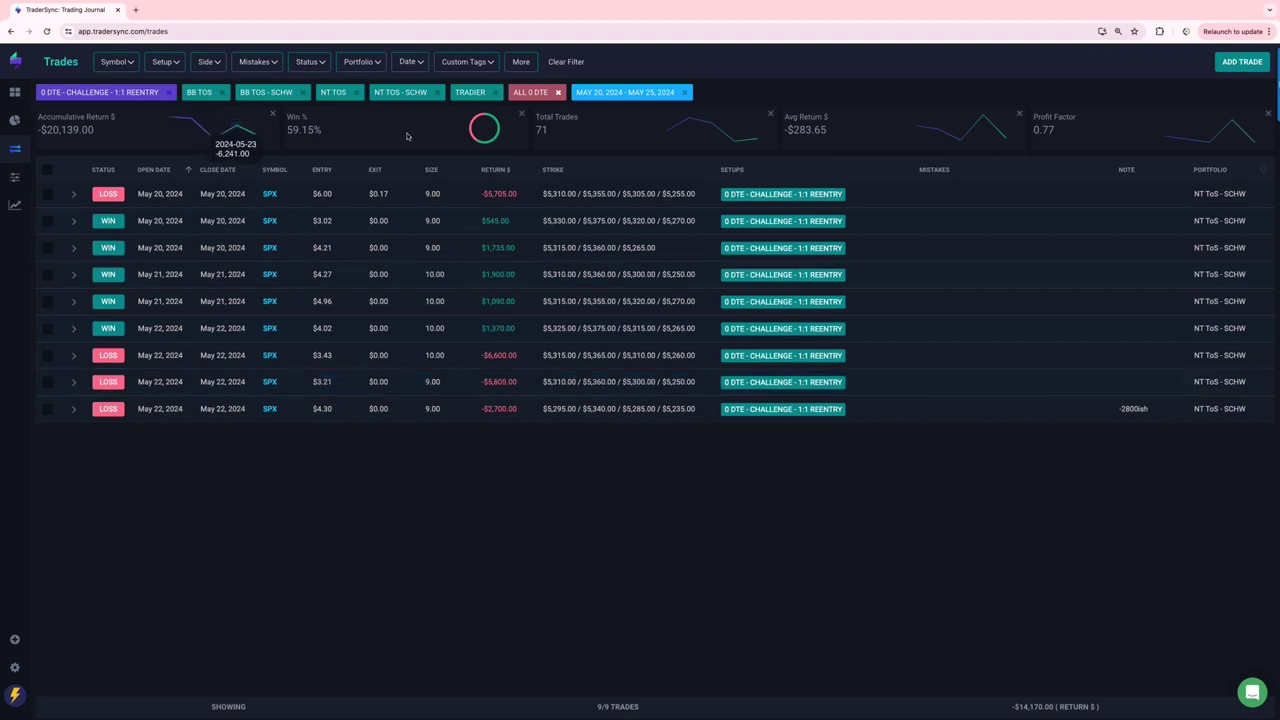
Change the setup filter from the 1:1 REENTRY challenge to 0 DTE - CHALLENGE - 3:2 - REENTRY.
{"action": "left_click", "coordinate": [172, 64]}
{"action": "left_click", "coordinate": [155, 171]}
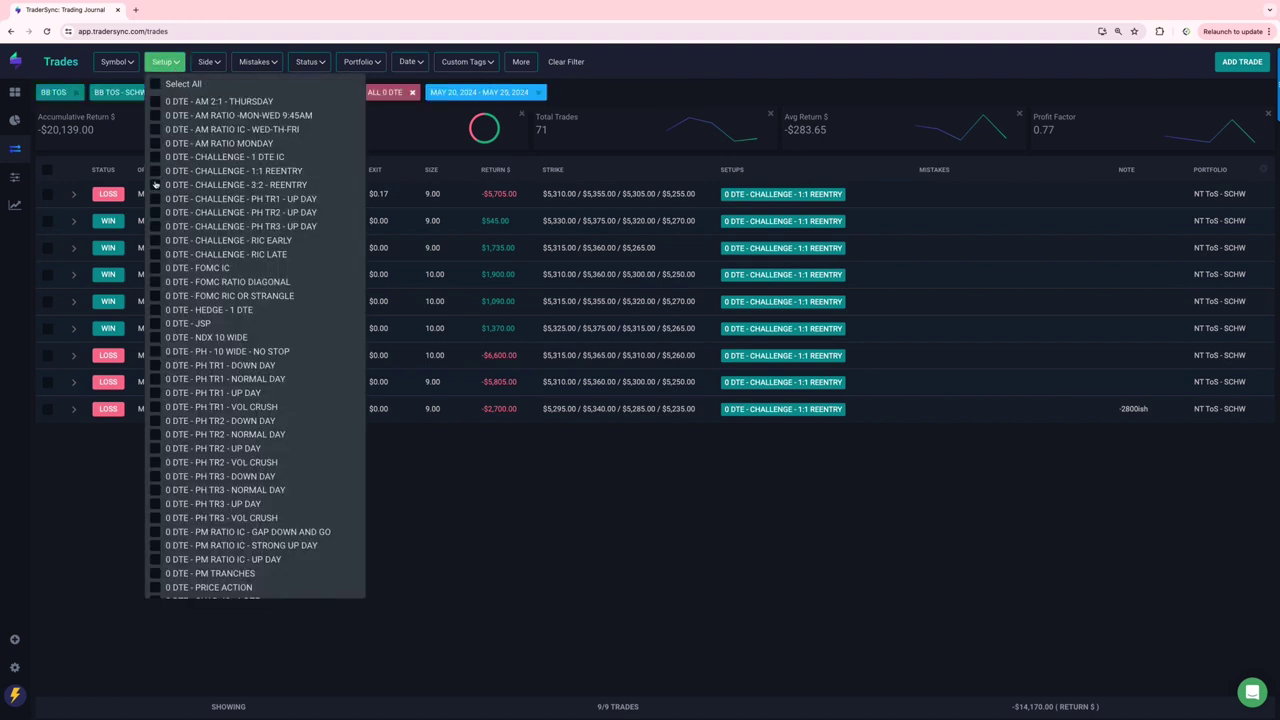
{"action": "left_click", "coordinate": [155, 185]}
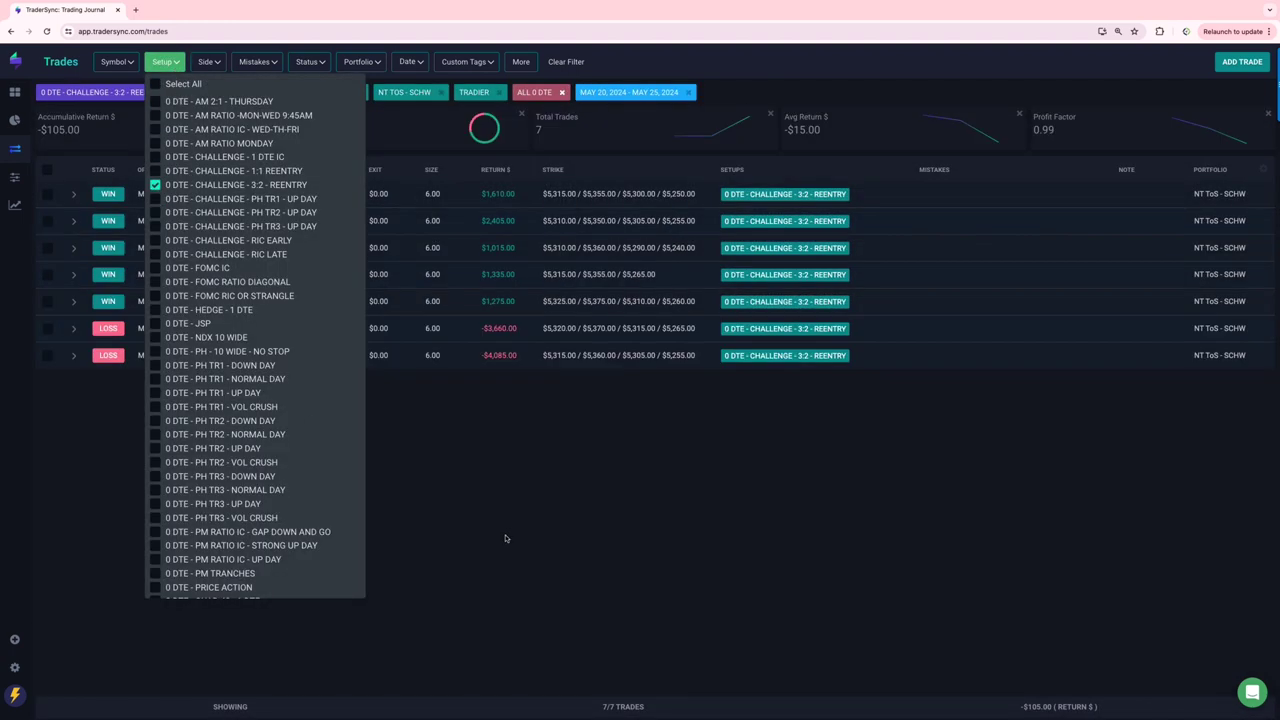
{"action": "left_click", "coordinate": [508, 535]}
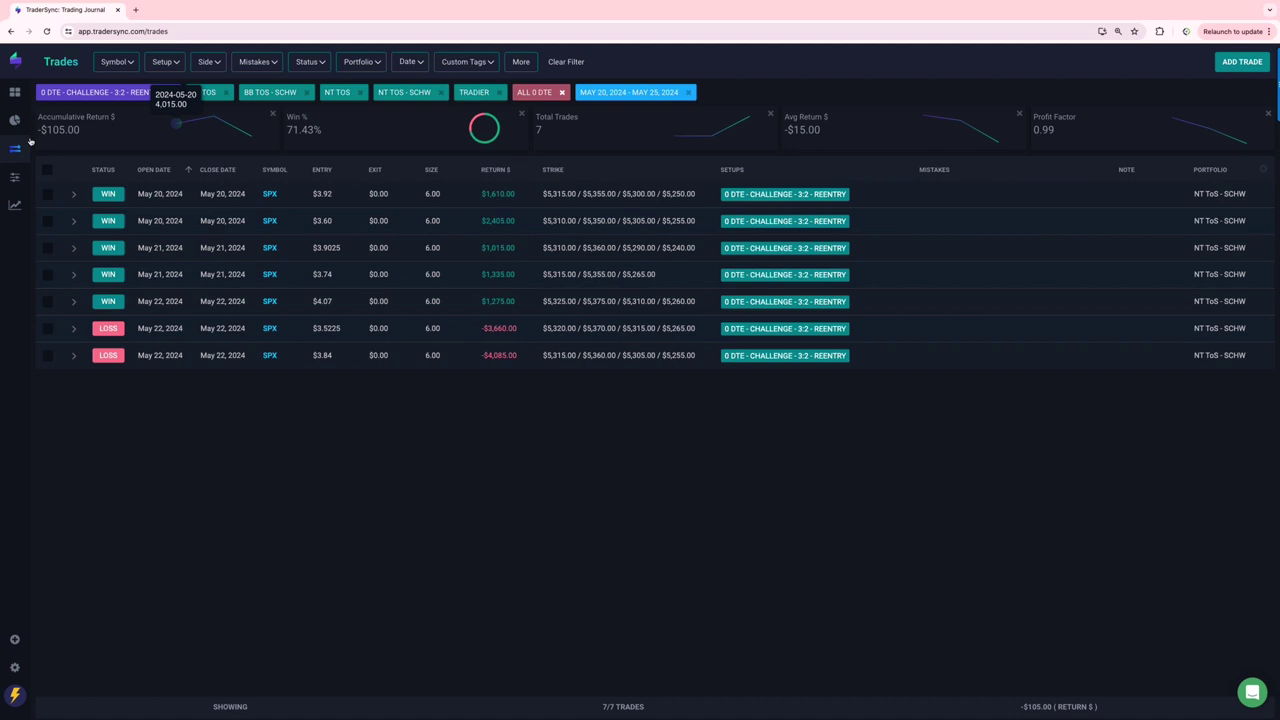
Replace the 3:2 reentry filter with the setups 0 DTE - CHALLENGE - PH TR1, PH TR2 and PH TR3 - UP DAY.
{"action": "left_click", "coordinate": [176, 64]}
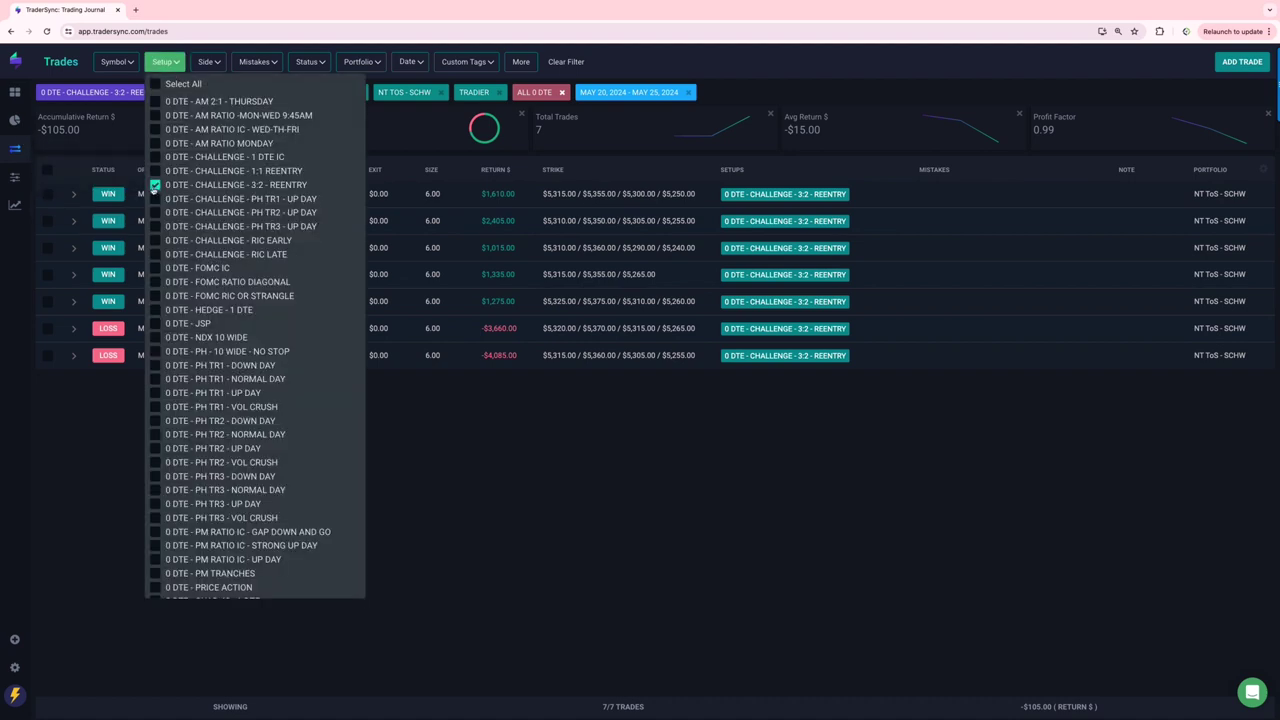
{"action": "left_click", "coordinate": [155, 185]}
{"action": "left_click", "coordinate": [155, 199]}
{"action": "left_click", "coordinate": [155, 212]}
{"action": "left_click", "coordinate": [155, 226]}
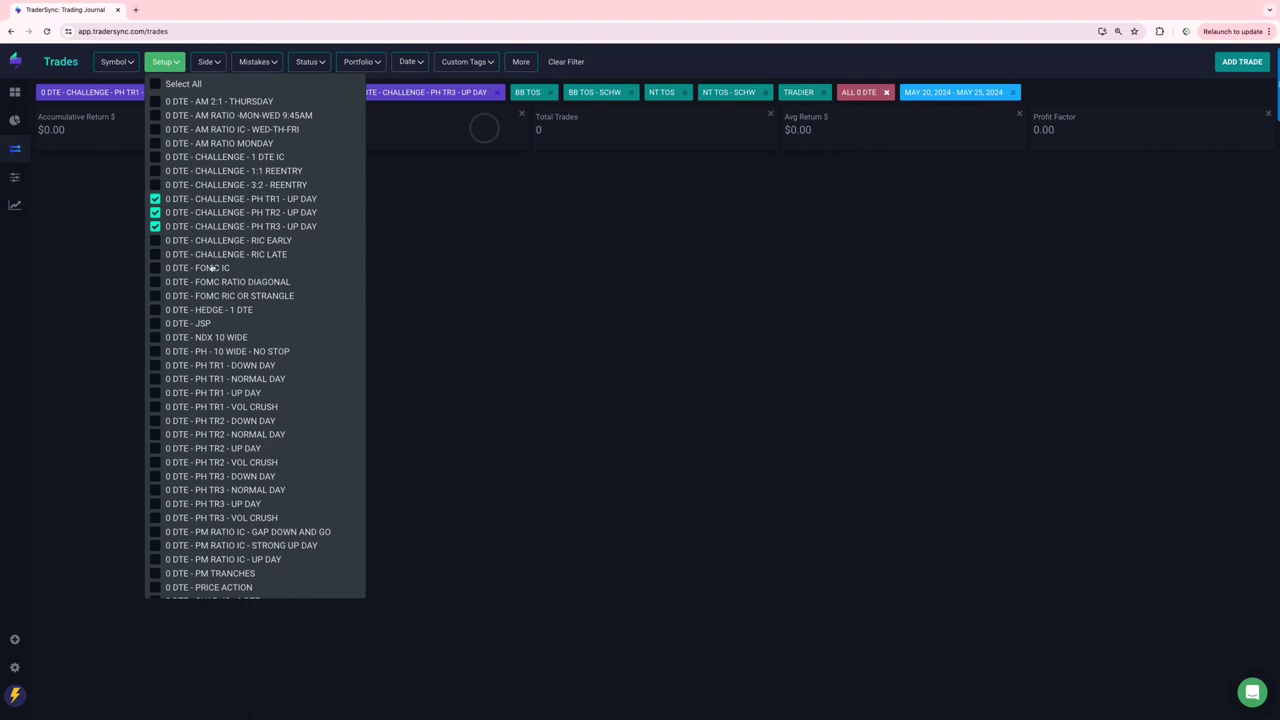
Replace the three challenge UP DAY setup filters with the setup 0 DTE - HEDGE - 1 DTE.
{"action": "left_click", "coordinate": [155, 310]}
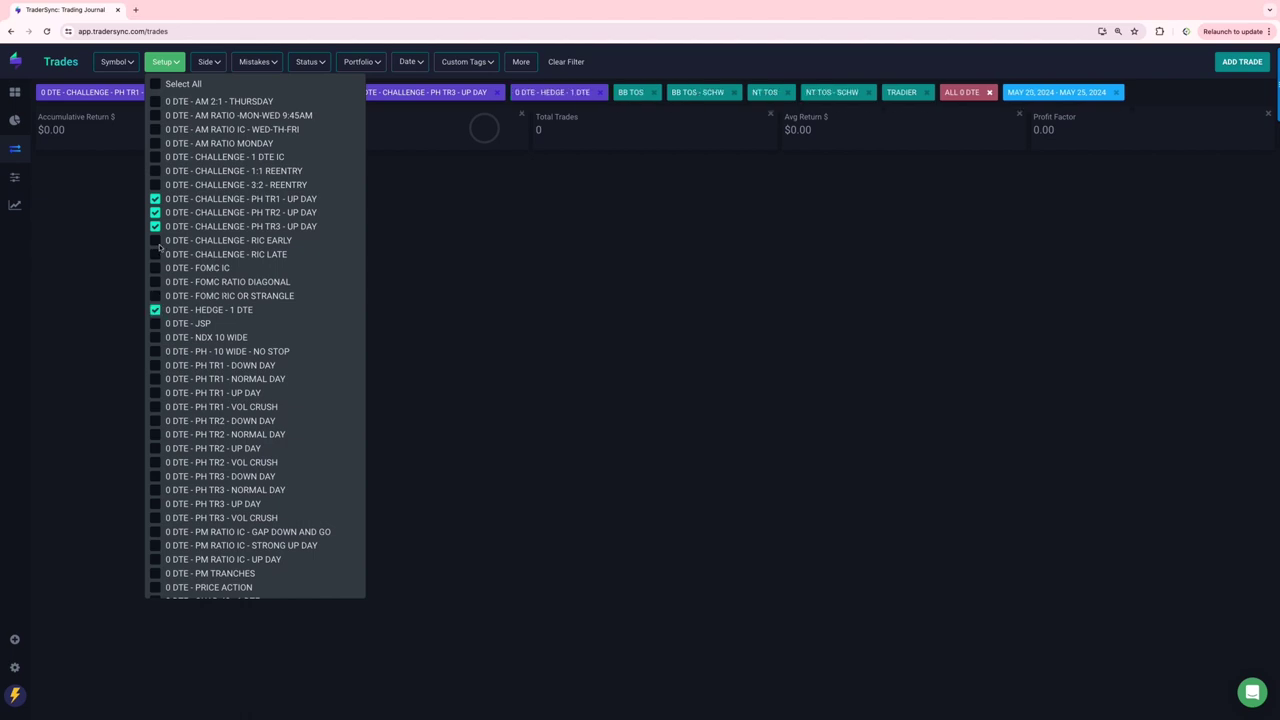
{"action": "left_click", "coordinate": [155, 226]}
{"action": "left_click", "coordinate": [155, 212]}
{"action": "left_click", "coordinate": [156, 199]}
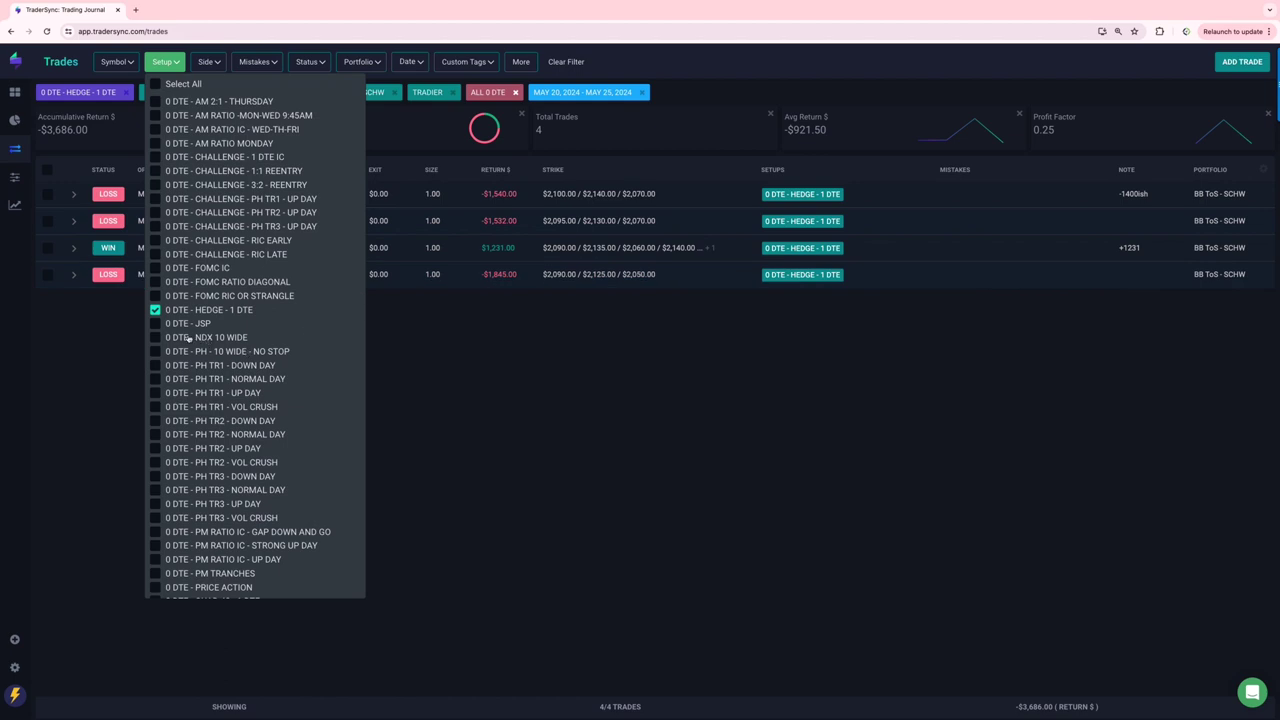
Switch the setup filter from the 1 DTE hedge to 0 DTE - JSP, and from there to 0 DTE - NDX 10 WIDE.
{"action": "left_click", "coordinate": [155, 324]}
{"action": "left_click", "coordinate": [156, 311]}
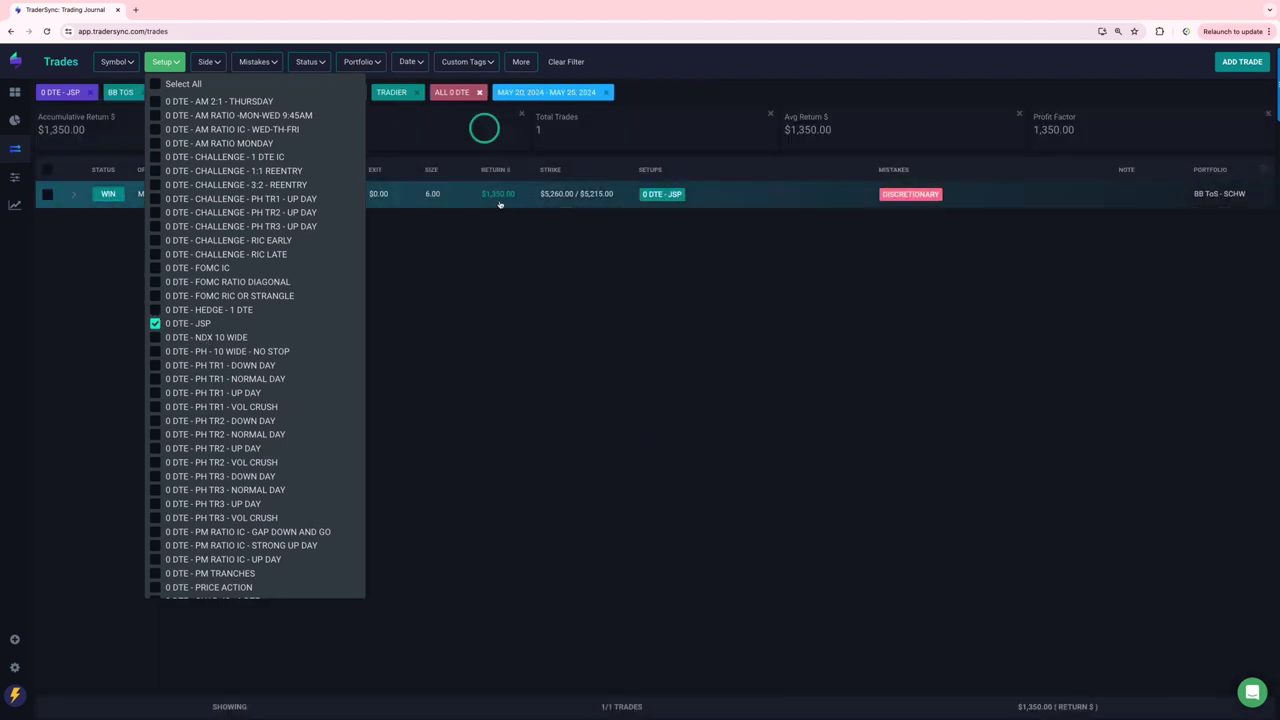
{"action": "left_click", "coordinate": [156, 338]}
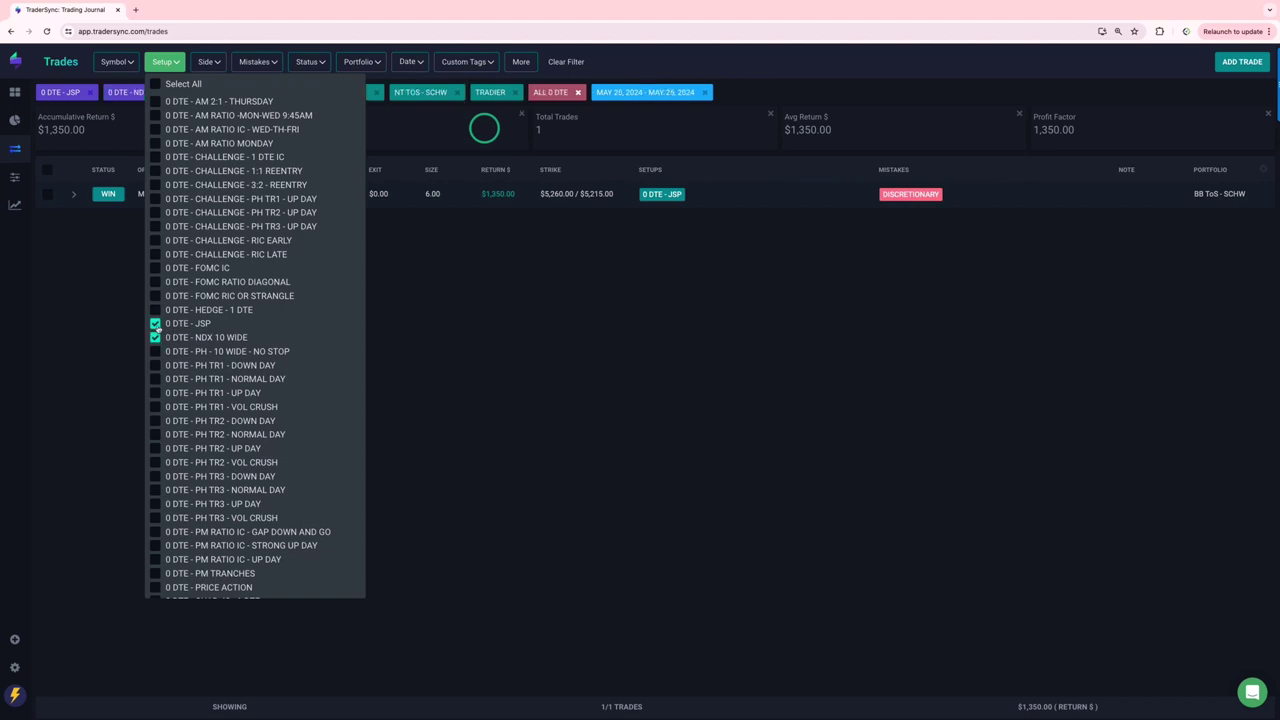
{"action": "left_click", "coordinate": [156, 325]}
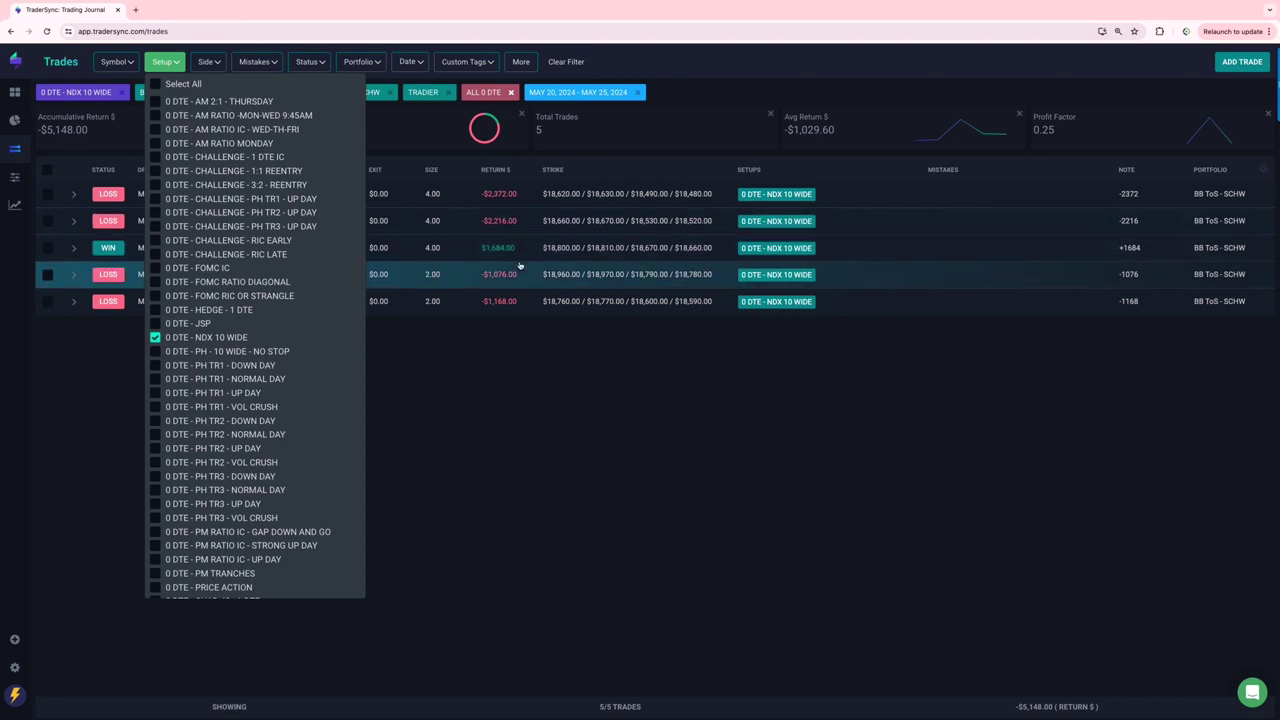
Replace the NDX filter with 0 DTE - PH - 10 WIDE - NO STOP and all non-challenge PH TR1, TR2 and TR3 setups.
{"action": "left_click", "coordinate": [155, 338]}
{"action": "left_click", "coordinate": [155, 351]}
{"action": "left_click", "coordinate": [155, 365]}
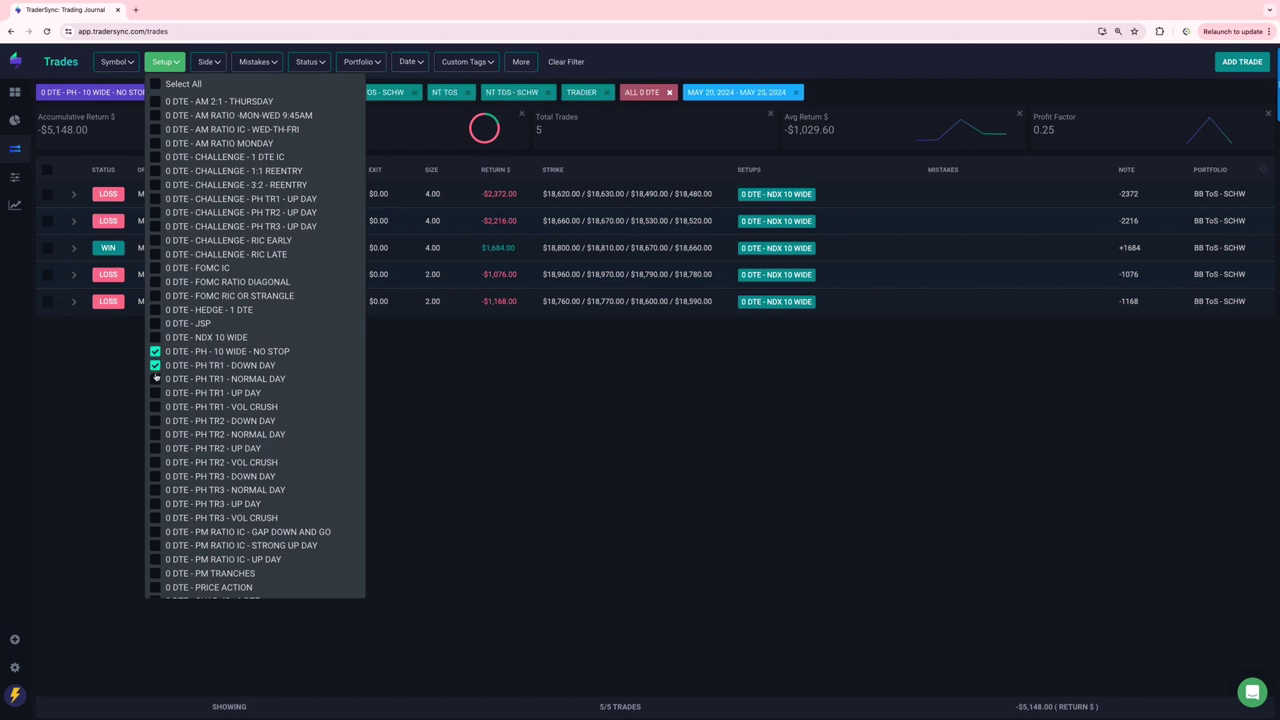
{"action": "left_click", "coordinate": [155, 379]}
{"action": "left_click", "coordinate": [155, 393]}
{"action": "left_click", "coordinate": [155, 407]}
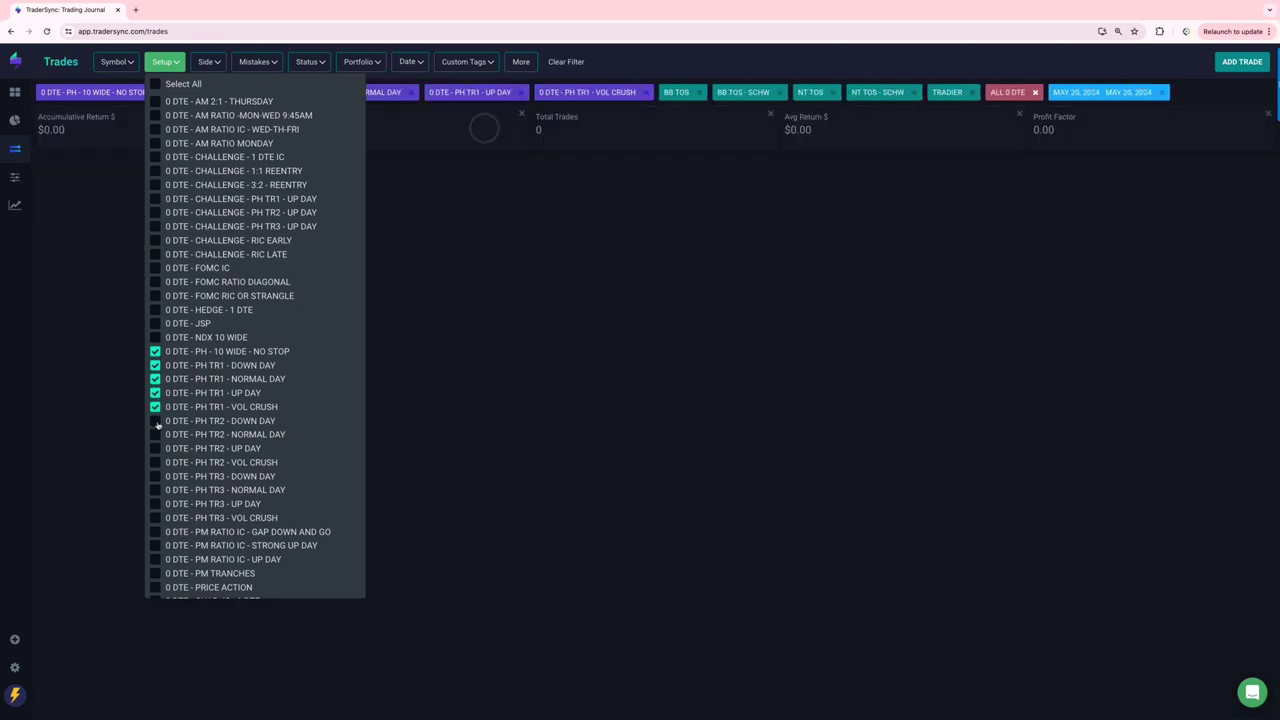
{"action": "left_click", "coordinate": [155, 421]}
{"action": "left_click", "coordinate": [155, 434]}
{"action": "left_click", "coordinate": [155, 448]}
{"action": "left_click", "coordinate": [155, 462]}
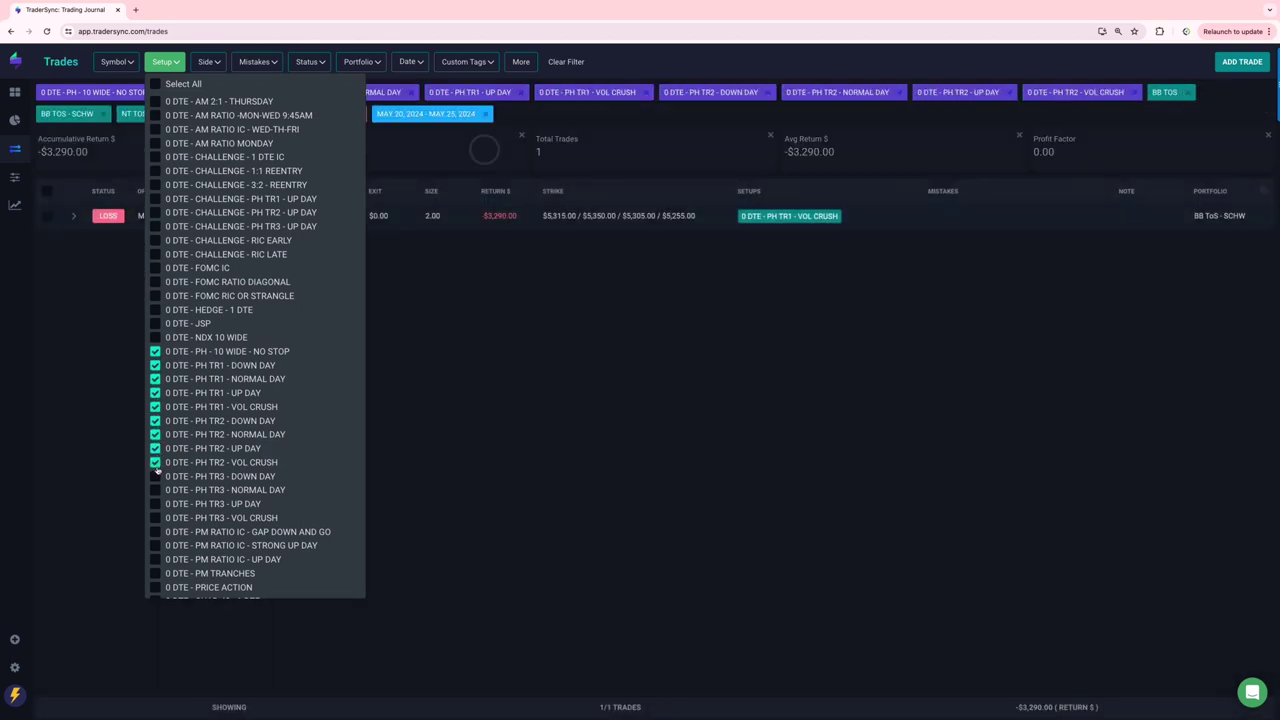
{"action": "left_click", "coordinate": [155, 476]}
{"action": "left_click", "coordinate": [155, 490]}
{"action": "left_click", "coordinate": [155, 504]}
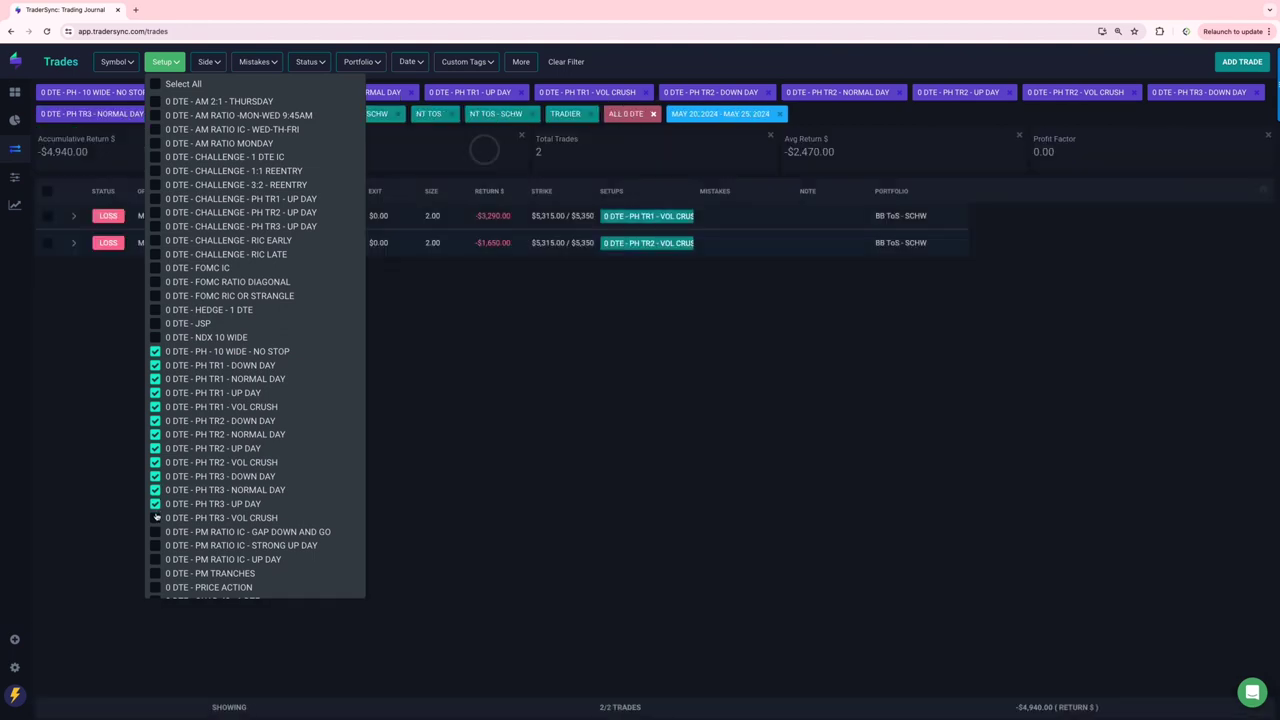
{"action": "left_click", "coordinate": [155, 518]}
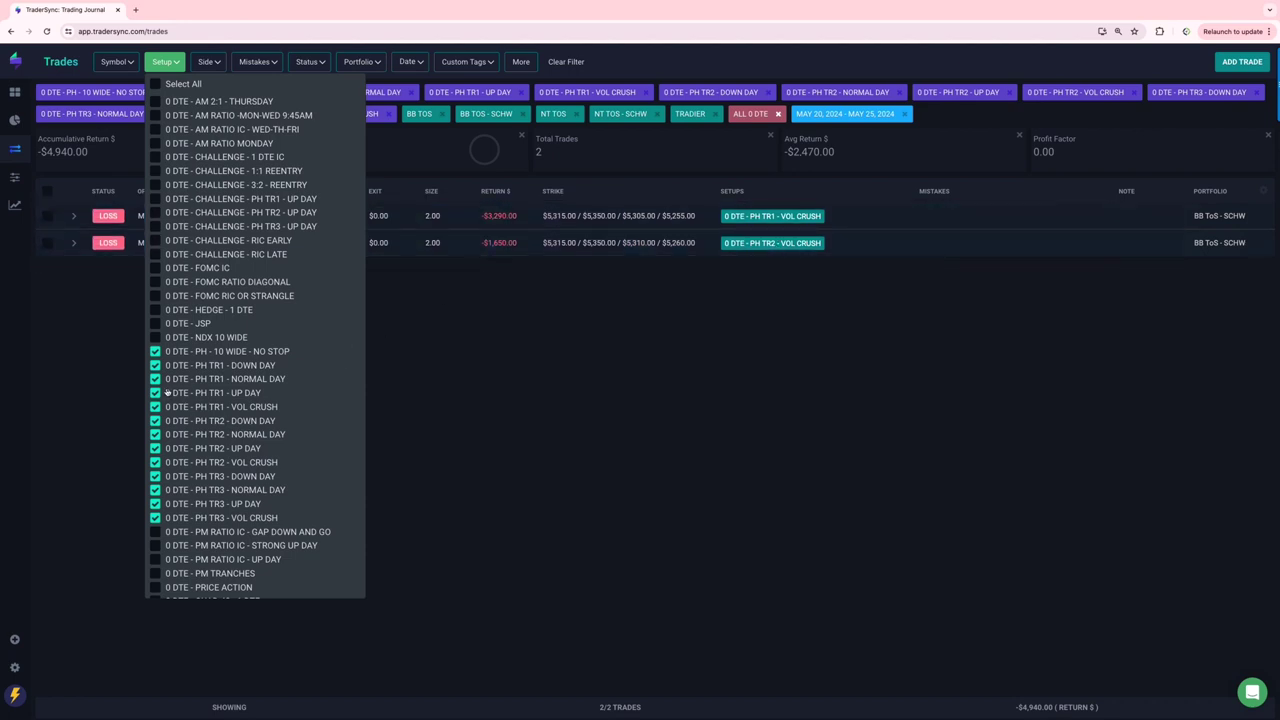
Clear all setup filters and filter by the three 0 DTE - PM RATIO IC setups and 0 DTE - PM TRANCHES.
{"action": "left_click", "coordinate": [156, 85]}
{"action": "left_click", "coordinate": [156, 85]}
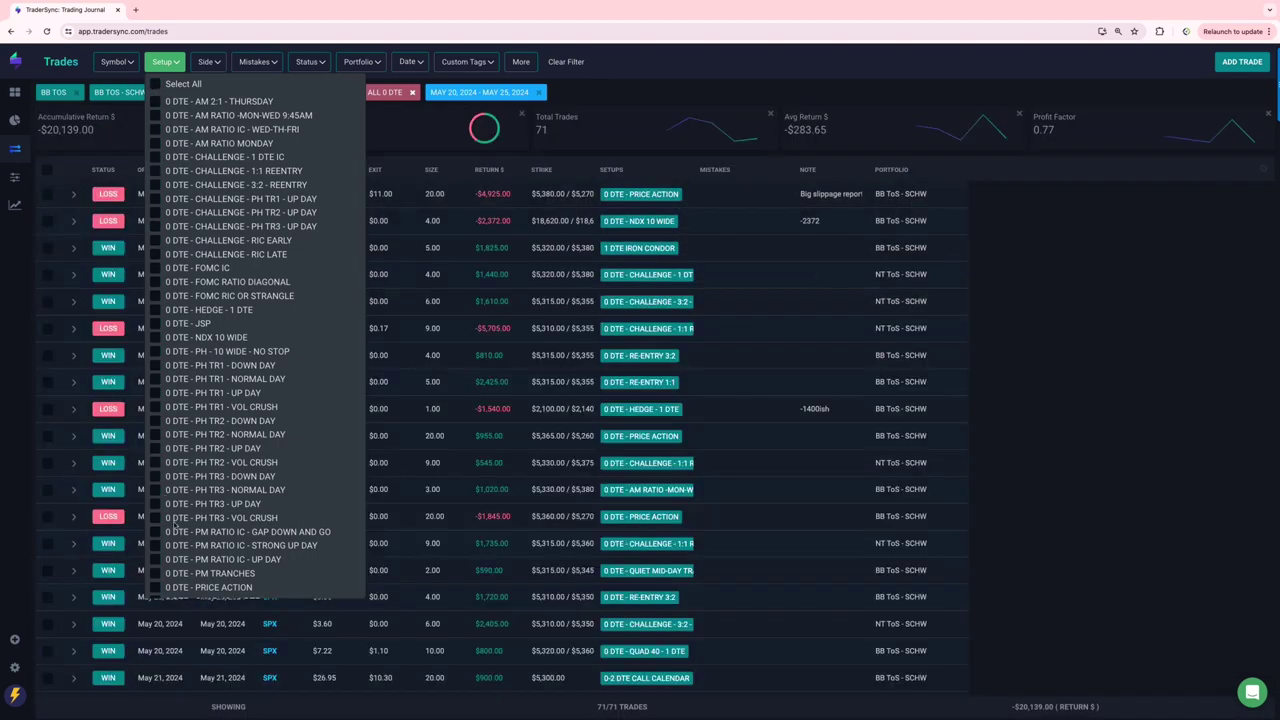
{"action": "left_click", "coordinate": [156, 533]}
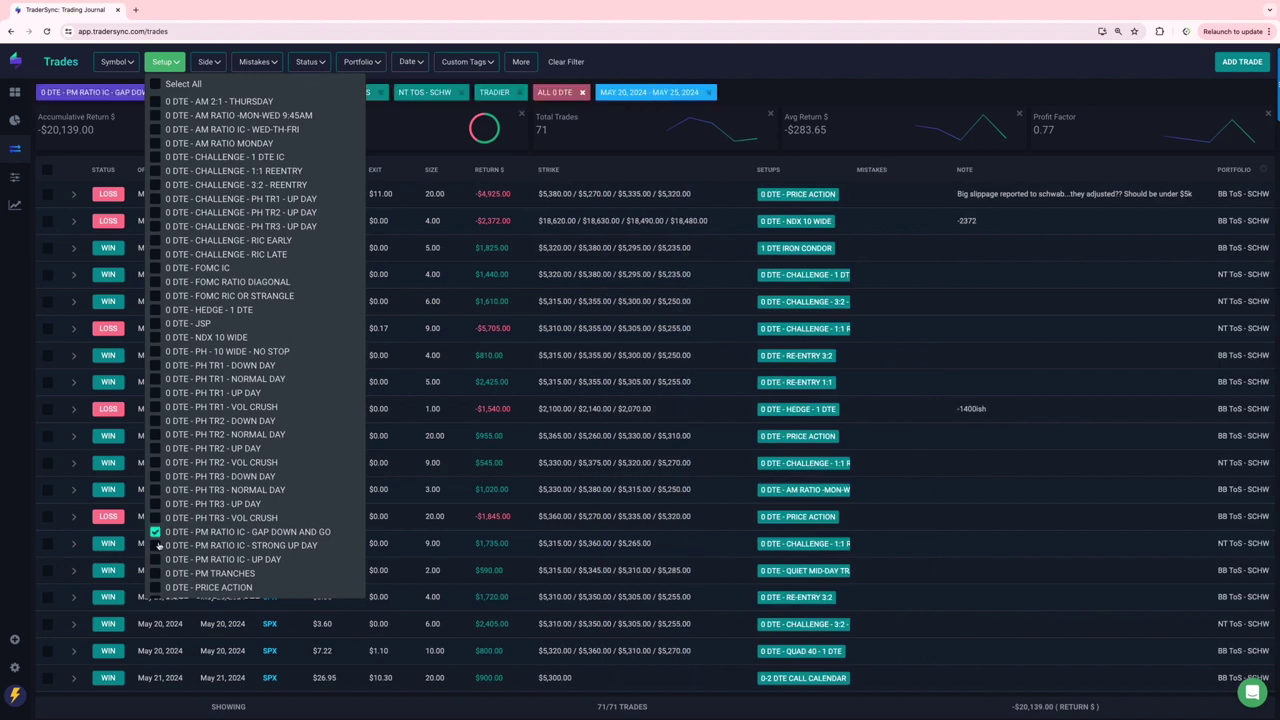
{"action": "left_click", "coordinate": [156, 546]}
{"action": "left_click", "coordinate": [156, 560]}
{"action": "left_click", "coordinate": [155, 574]}
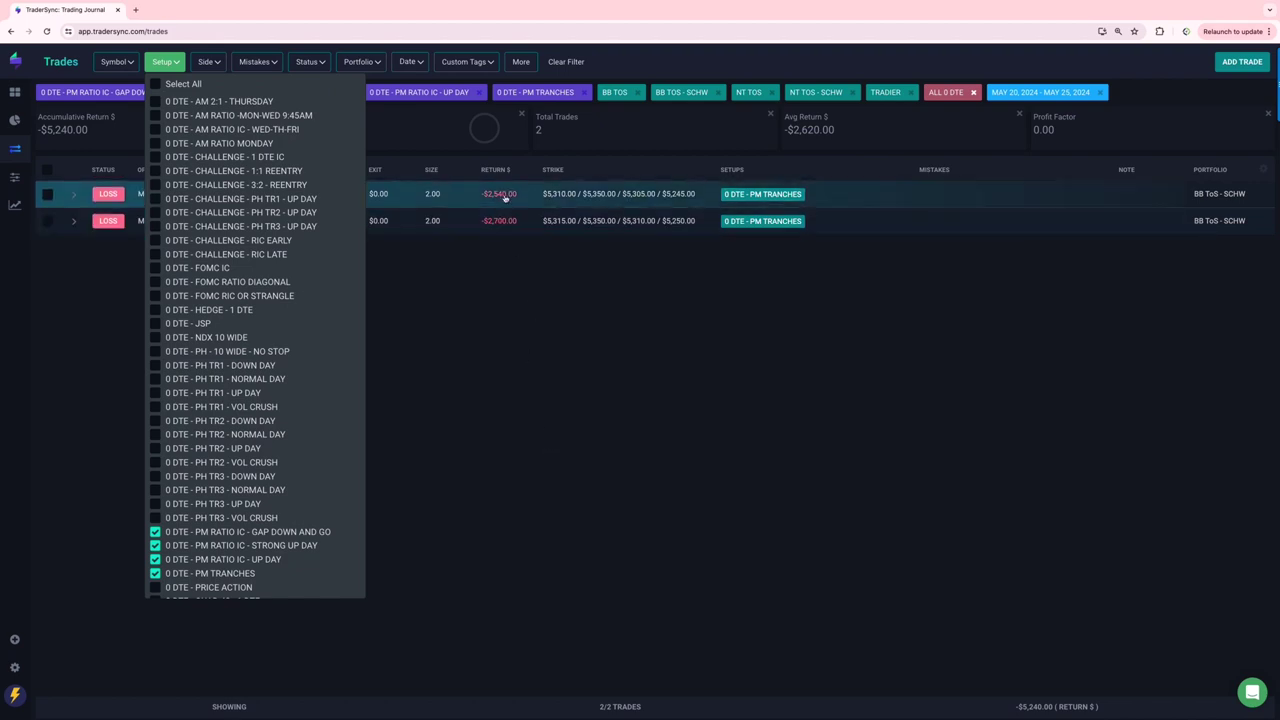
Replace the four PM setup filters with the setup 0 DTE - PRICE ACTION.
{"action": "scroll", "coordinate": [242, 533], "scroll_direction": "down", "scroll_amount": 2}
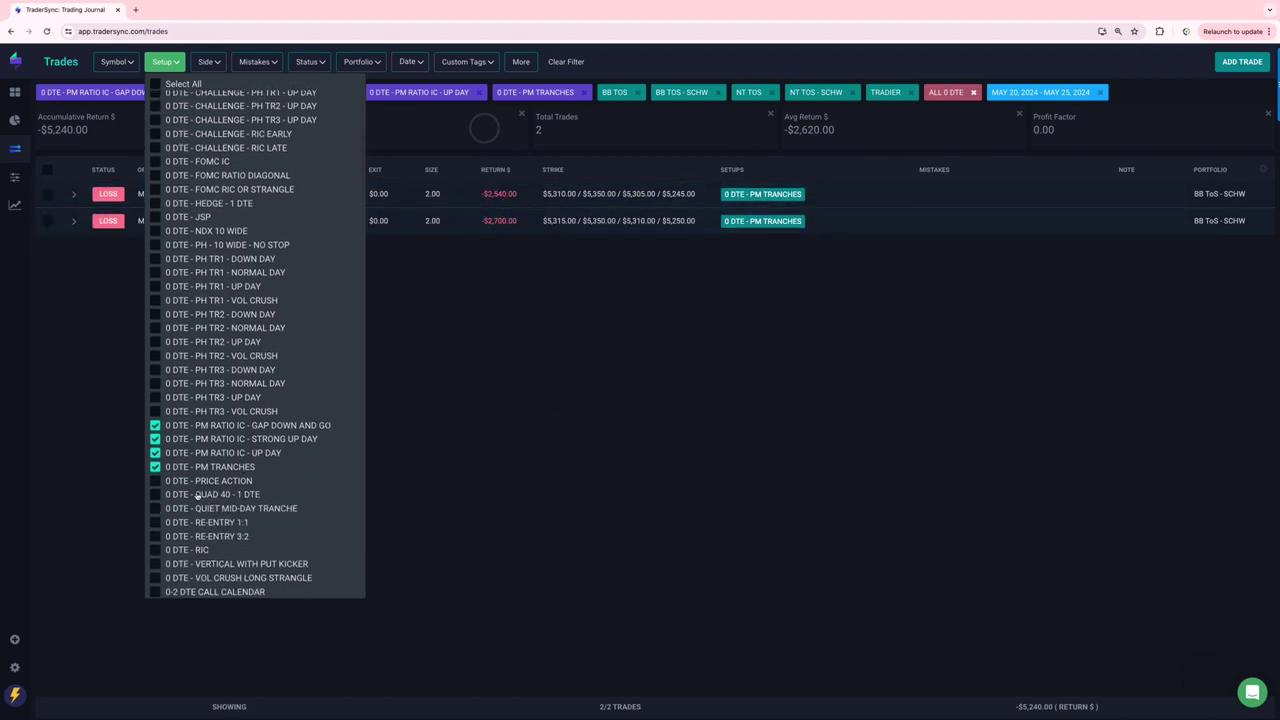
{"action": "left_click", "coordinate": [155, 481]}
{"action": "left_click", "coordinate": [155, 467]}
{"action": "left_click", "coordinate": [155, 453]}
{"action": "left_click", "coordinate": [155, 439]}
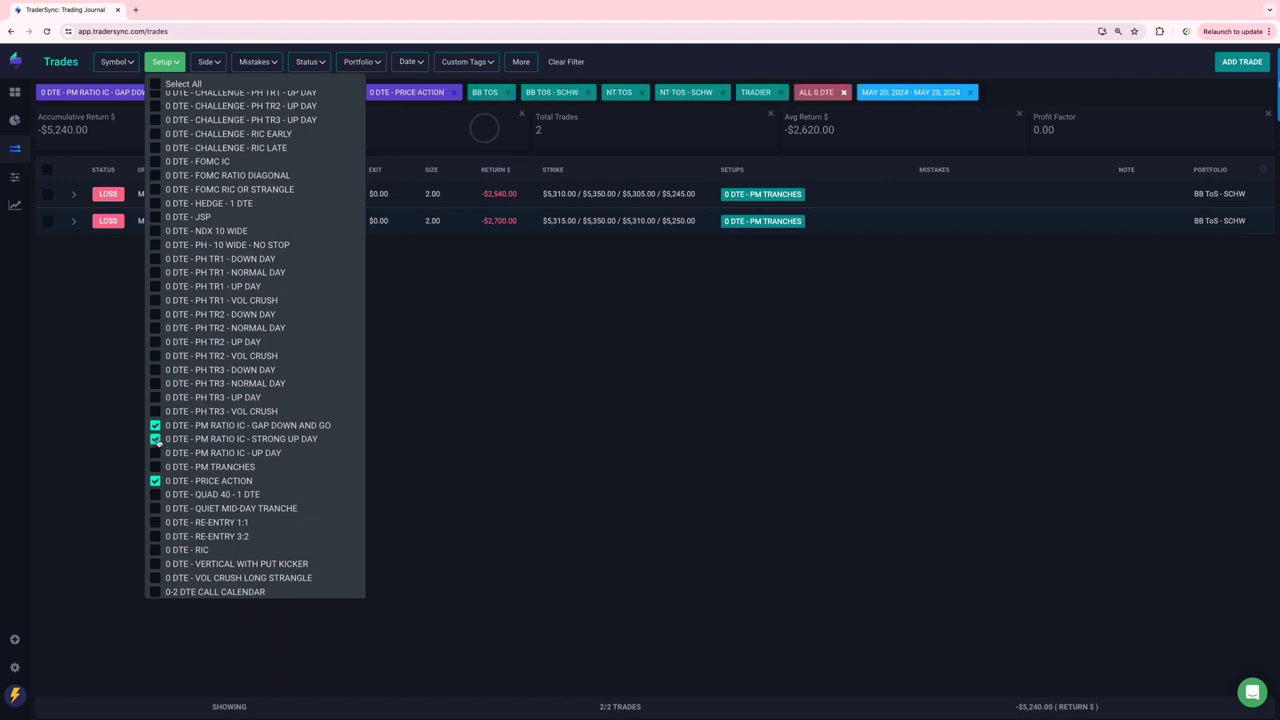
{"action": "left_click", "coordinate": [155, 425]}
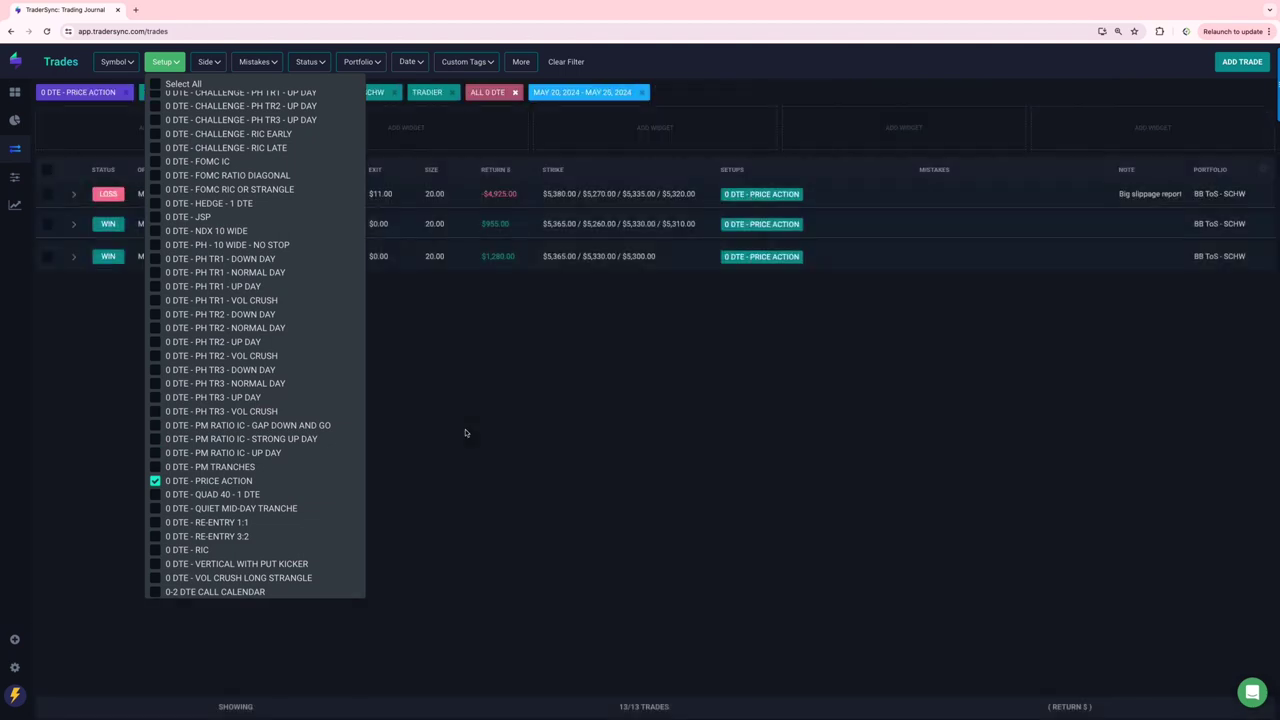
{"action": "left_click", "coordinate": [527, 580]}
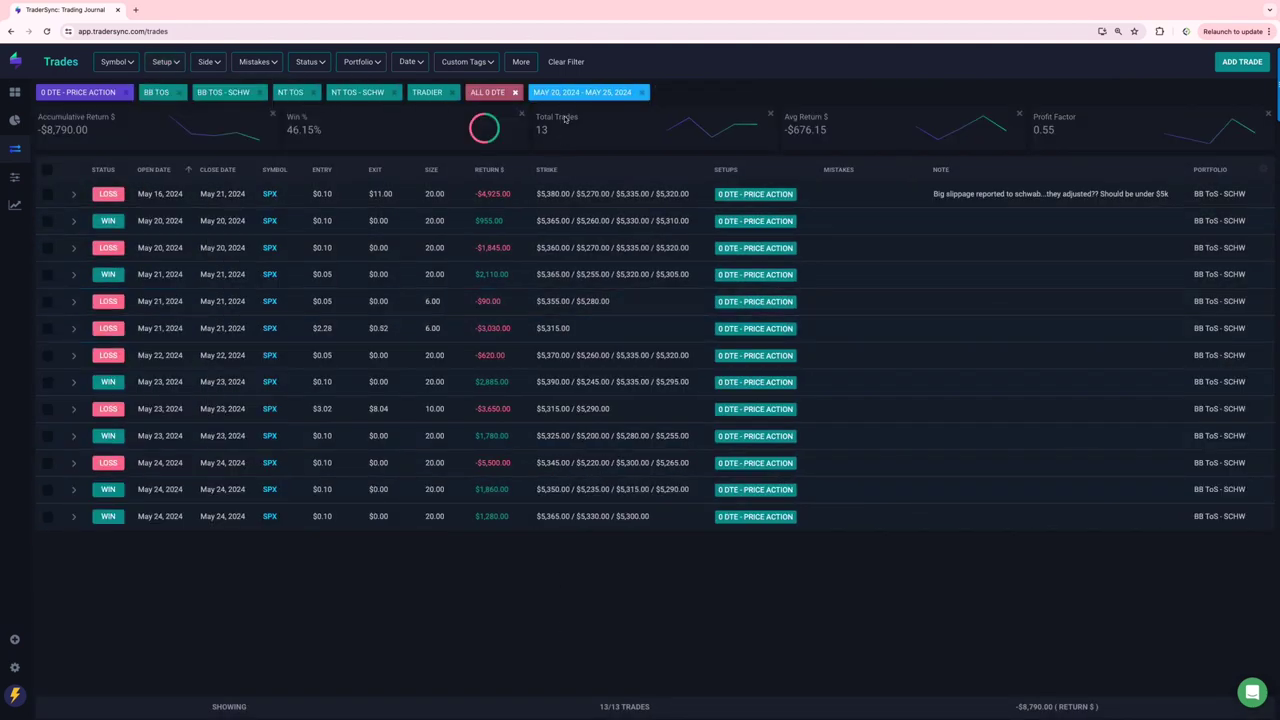
Change the setup filter from price action to 0 DTE - QUAD 40 - 1 DTE.
{"action": "left_click", "coordinate": [170, 63]}
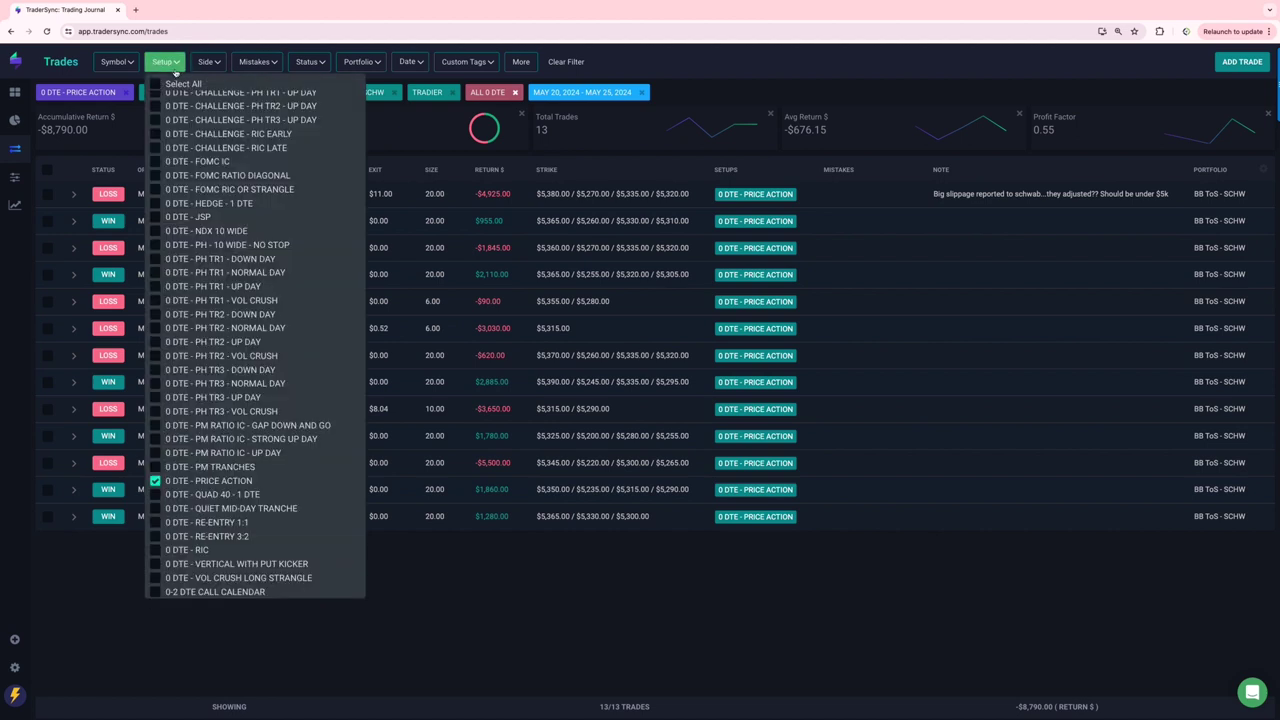
{"action": "left_click", "coordinate": [155, 481]}
{"action": "left_click", "coordinate": [156, 495]}
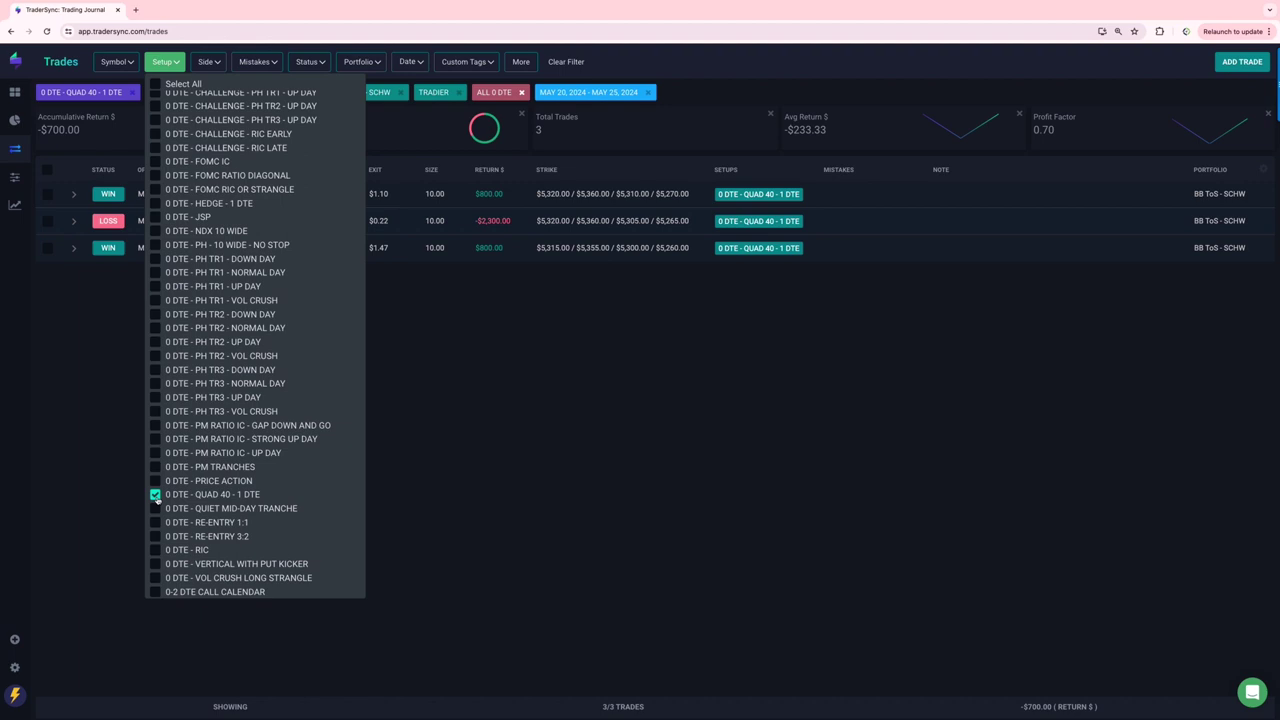
{"action": "left_click", "coordinate": [560, 349]}
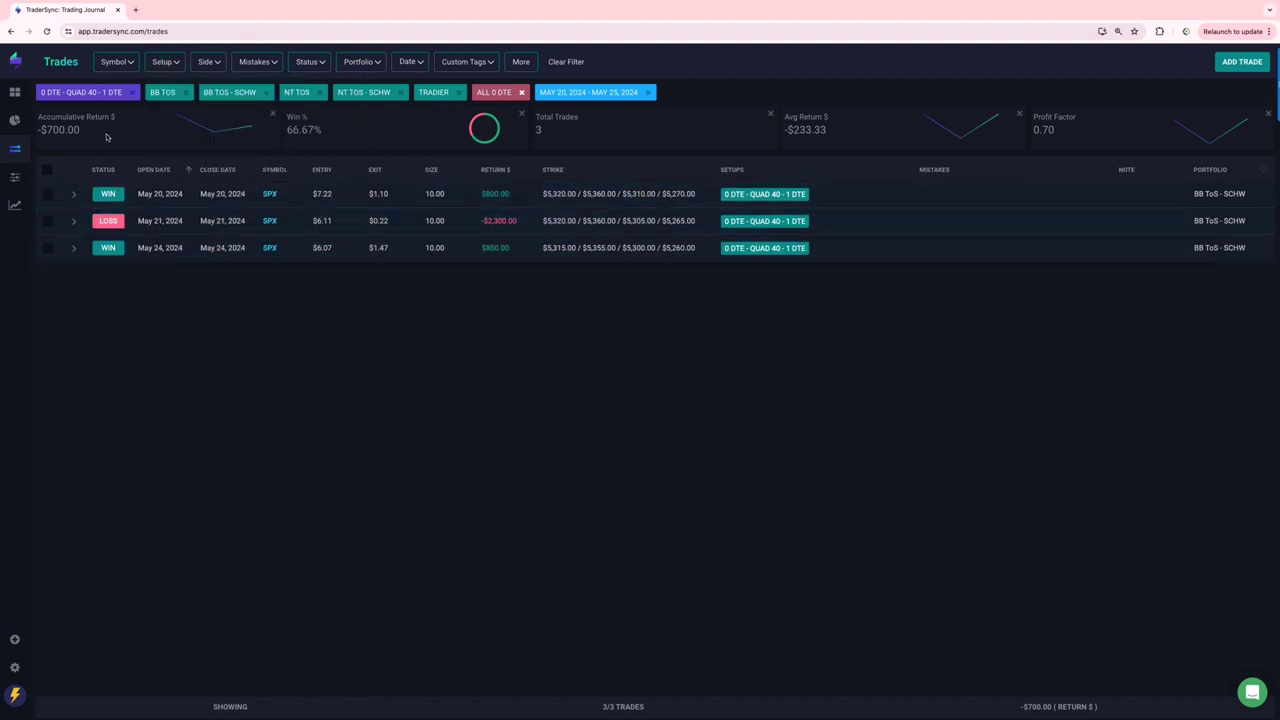
Change the setup filter from QUAD 40 to 0 DTE - QUIET MID-DAY TRANCHE.
{"action": "left_click", "coordinate": [165, 64]}
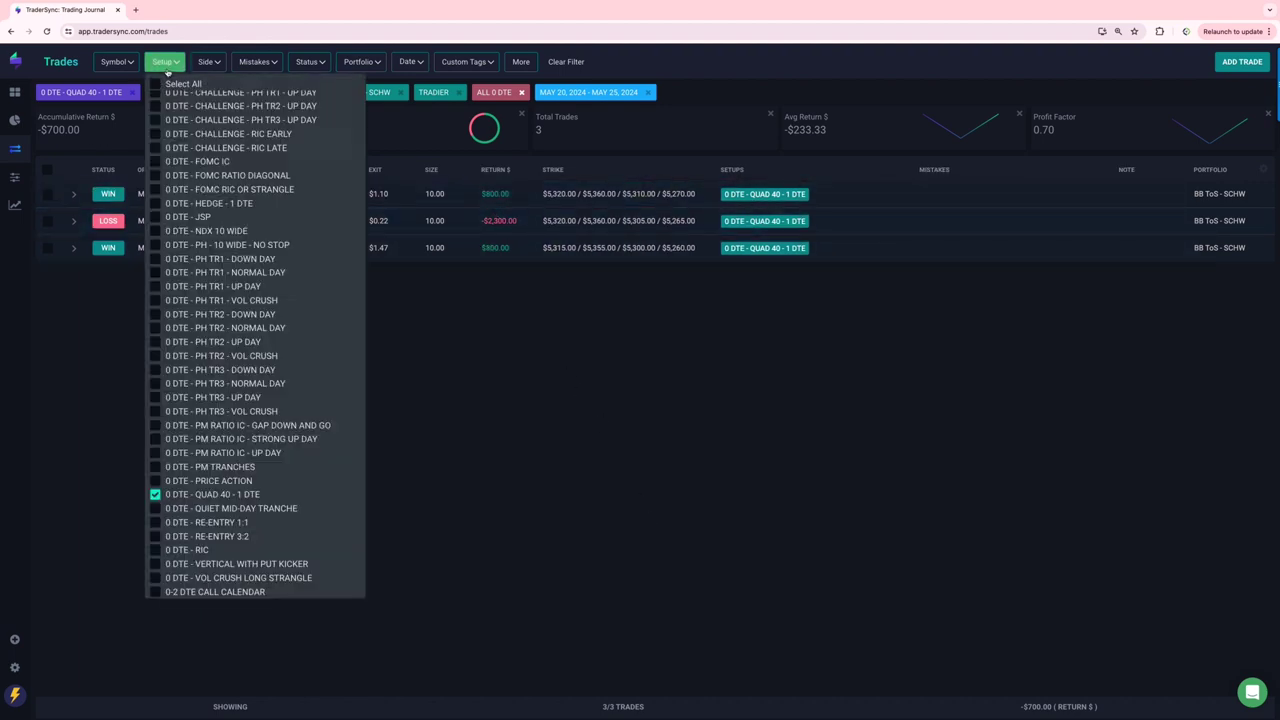
{"action": "left_click", "coordinate": [155, 512]}
{"action": "left_click", "coordinate": [155, 494]}
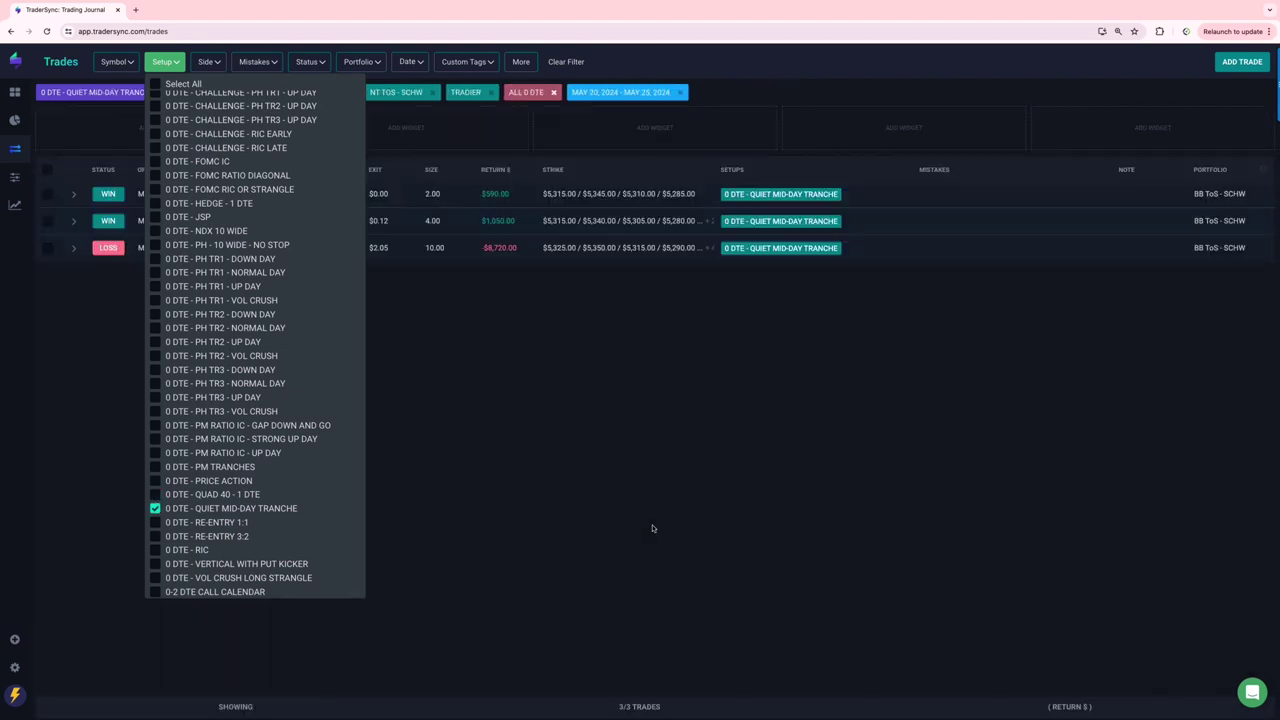
{"action": "left_click", "coordinate": [614, 517]}
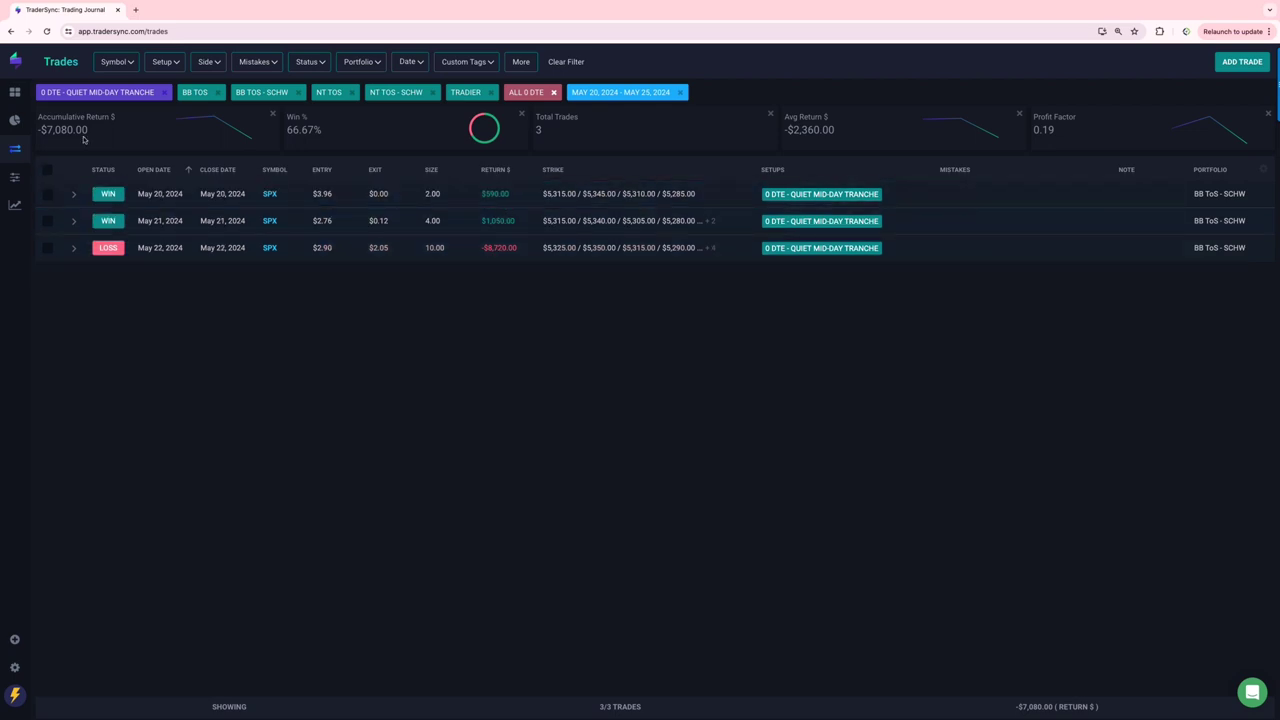
Change the setup filter from the quiet mid-day tranche to 0 DTE - RE-ENTRY 1:1.
{"action": "left_click", "coordinate": [166, 64]}
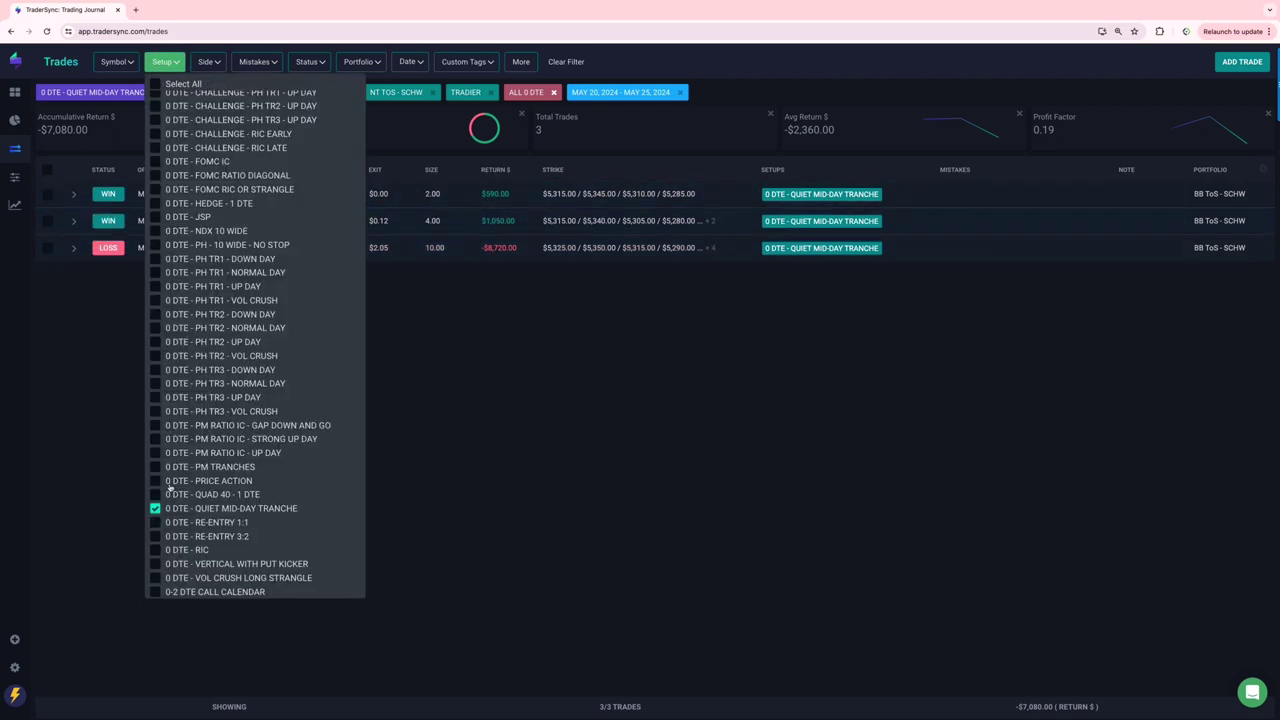
{"action": "left_click", "coordinate": [155, 522]}
{"action": "left_click", "coordinate": [155, 509]}
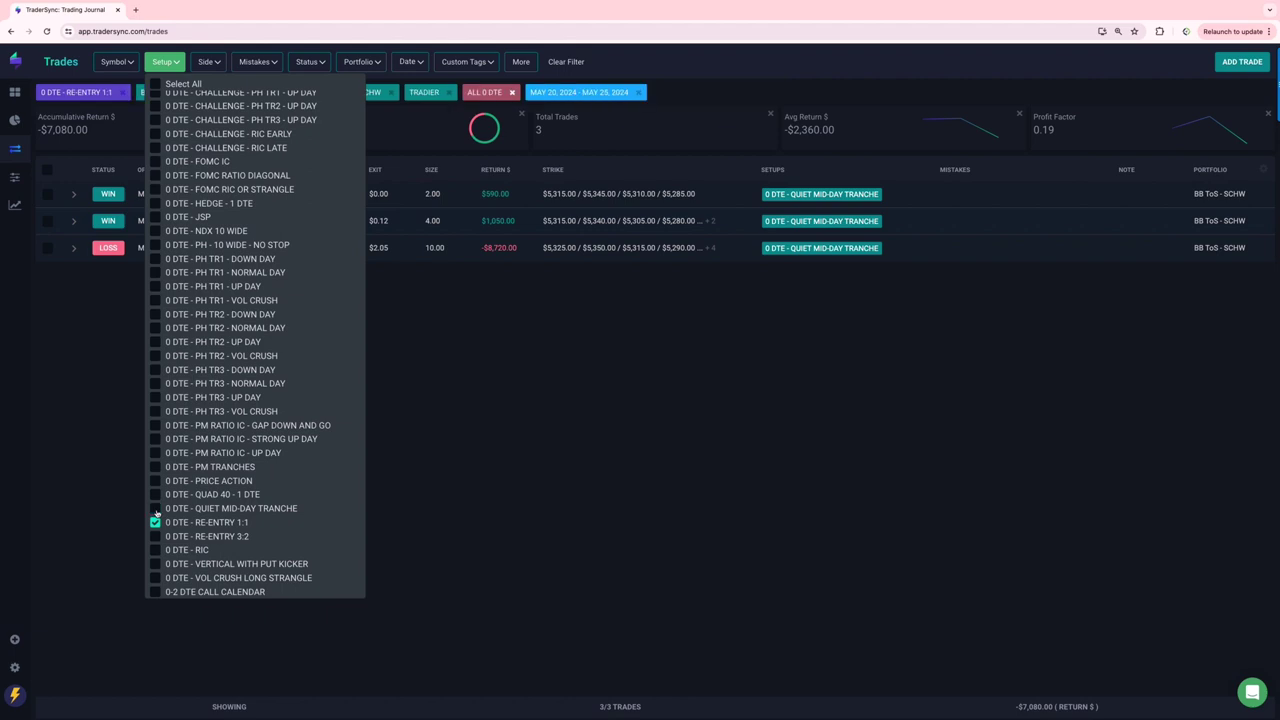
{"action": "left_click", "coordinate": [491, 521]}
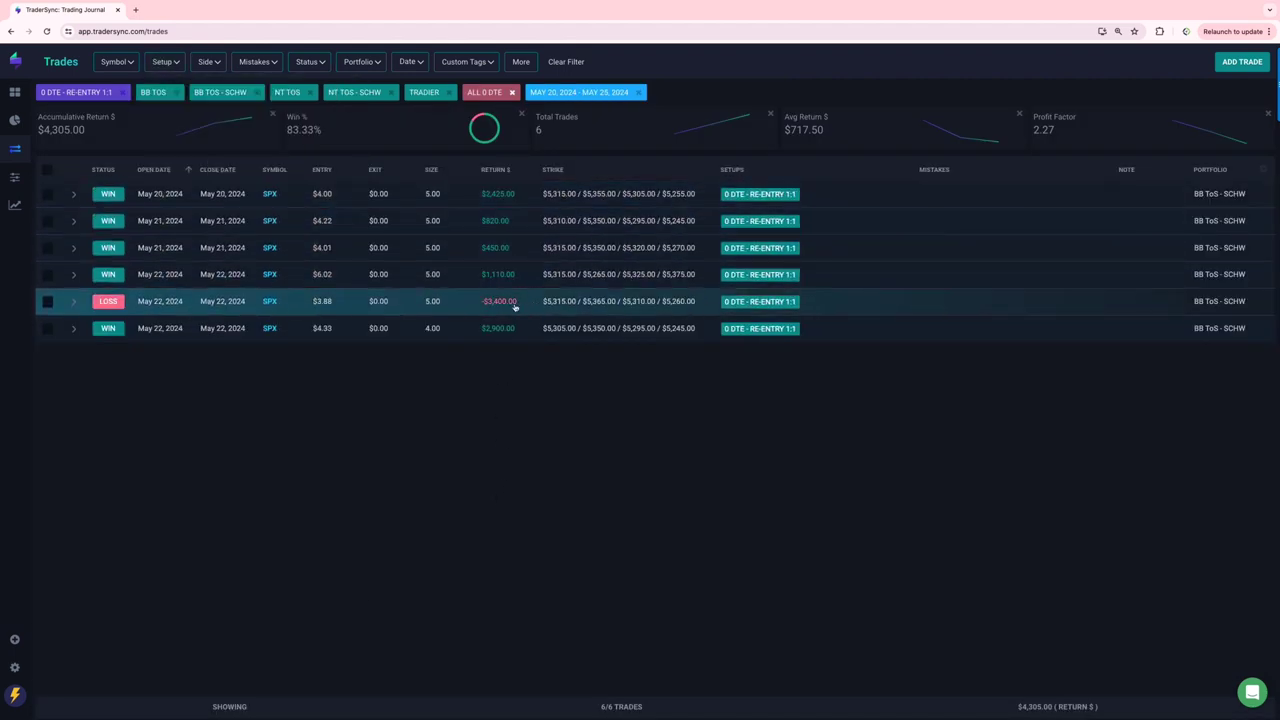
Change the setup filter from RE-ENTRY 1:1 to 0 DTE - RE-ENTRY 3:2.
{"action": "left_click", "coordinate": [164, 64]}
{"action": "left_click", "coordinate": [154, 537]}
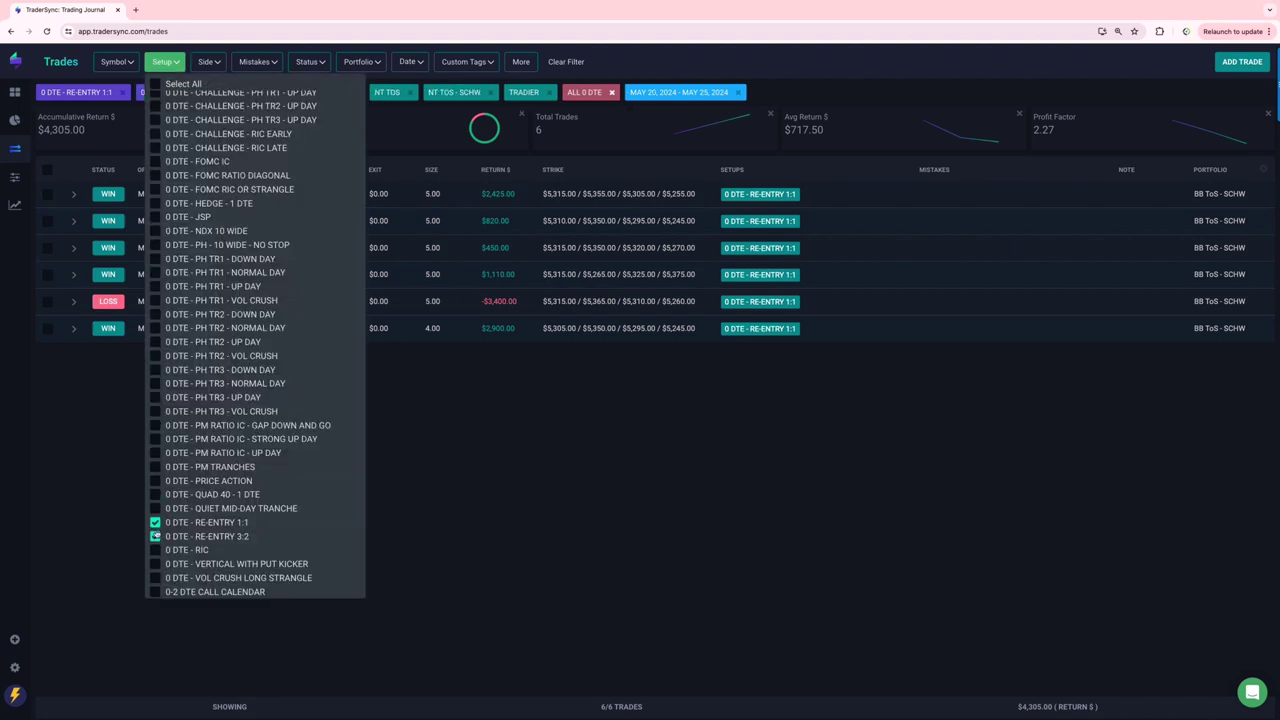
{"action": "left_click", "coordinate": [155, 523]}
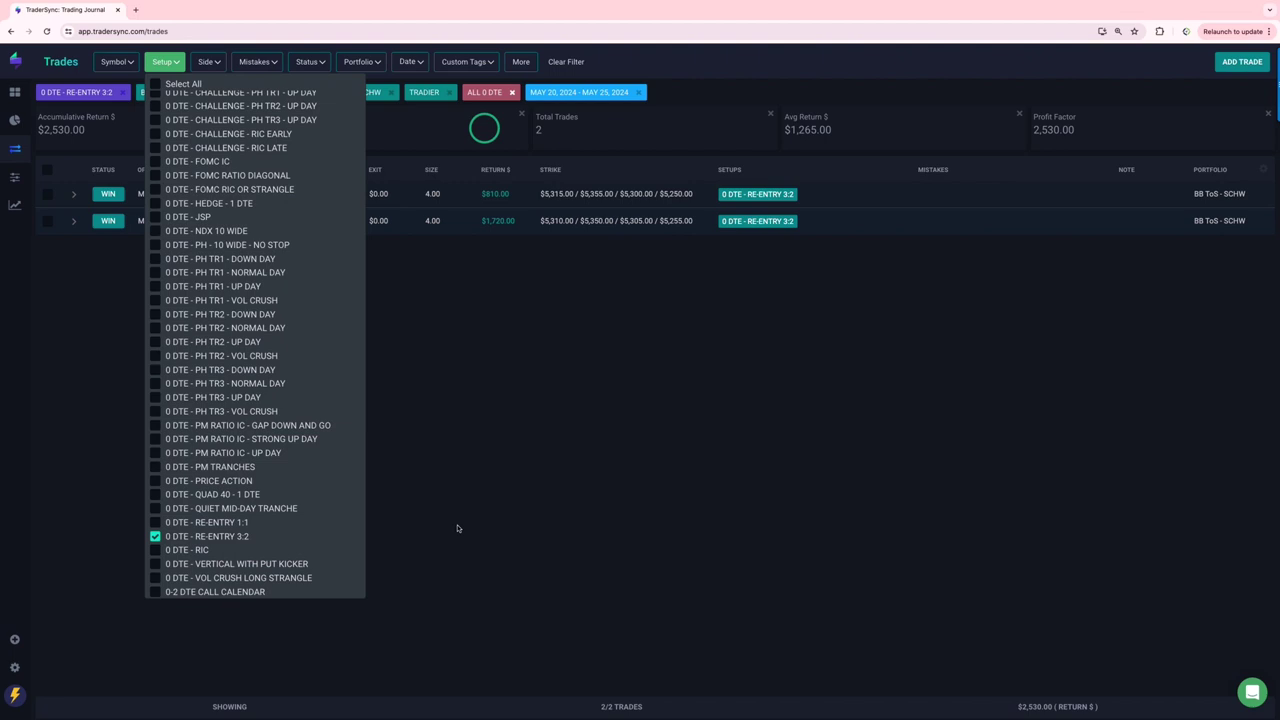
{"action": "left_click", "coordinate": [457, 528]}
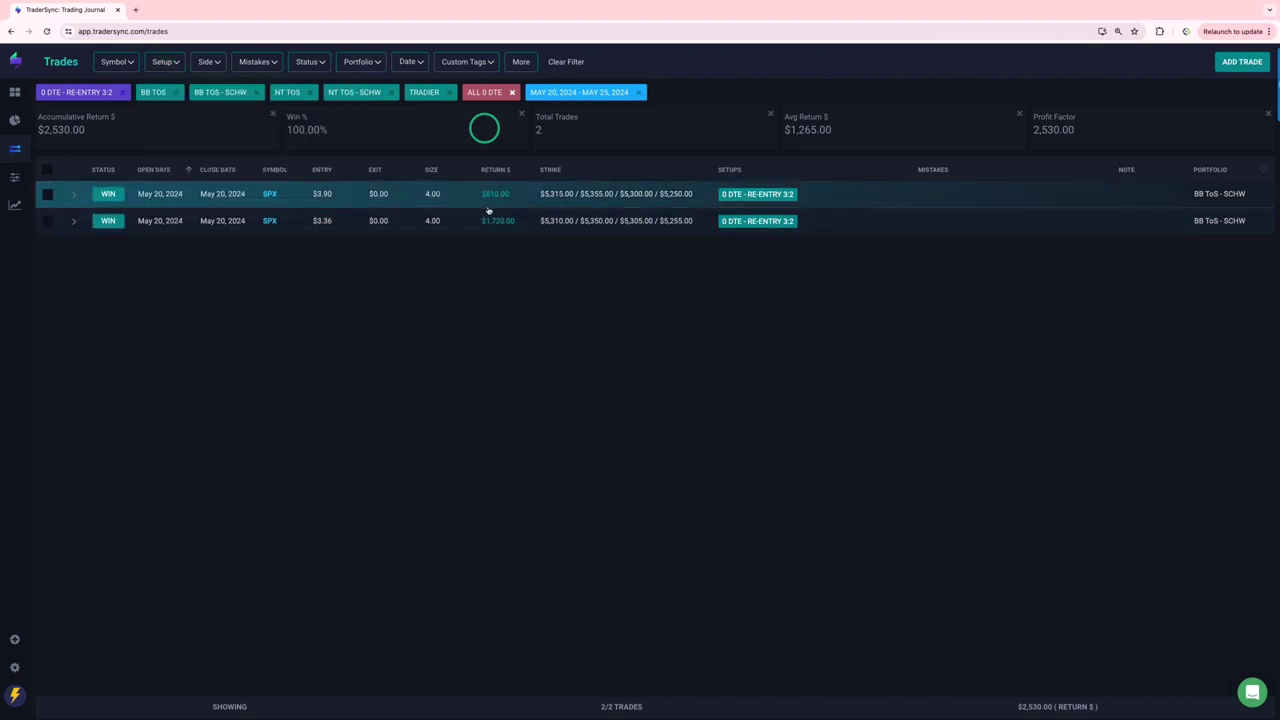
{"action": "mouse_move", "coordinate": [22, 131]}
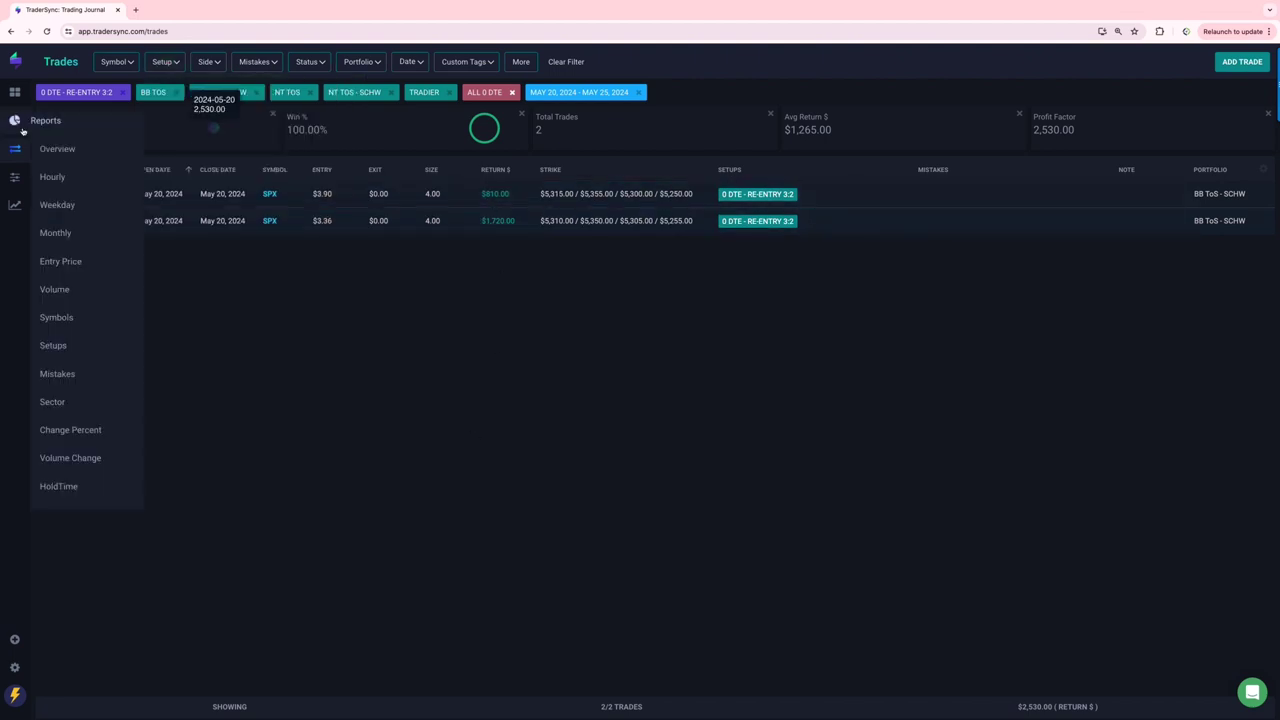
Change the setup filter from RE-ENTRY 3:2 to 0 DTE - RIC.
{"action": "left_click", "coordinate": [175, 64]}
{"action": "left_click", "coordinate": [156, 550]}
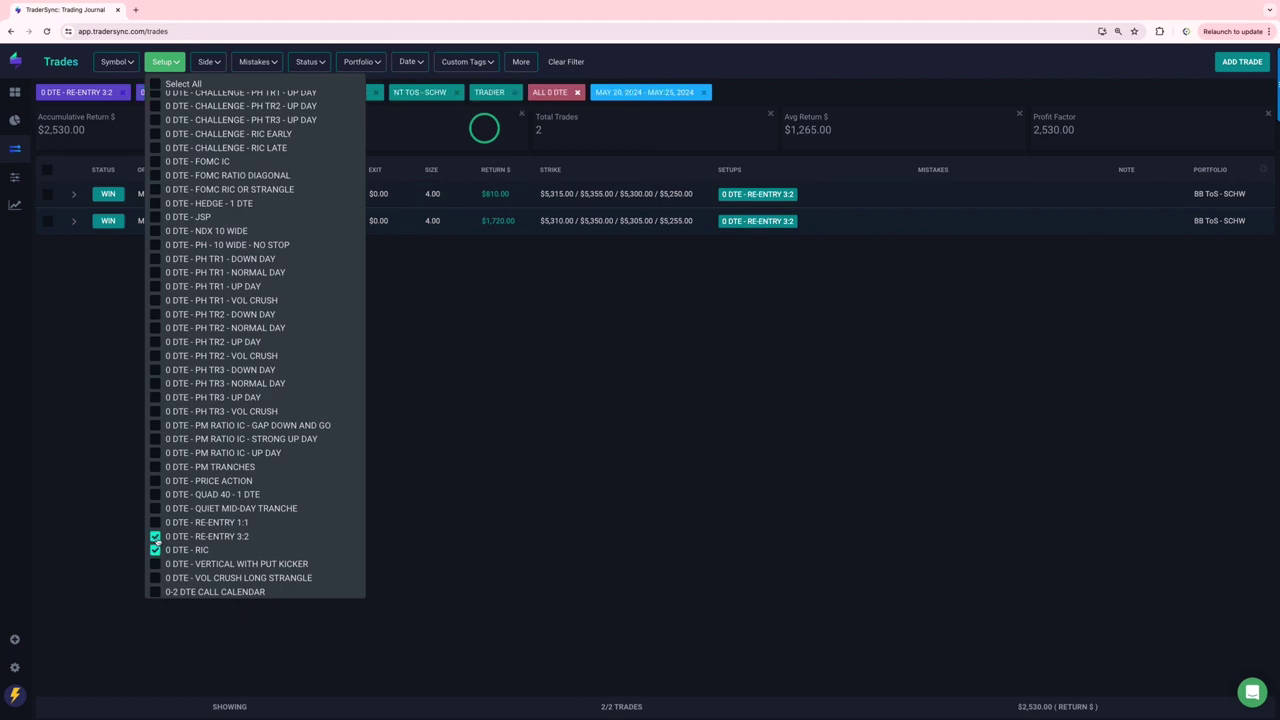
{"action": "left_click", "coordinate": [156, 537]}
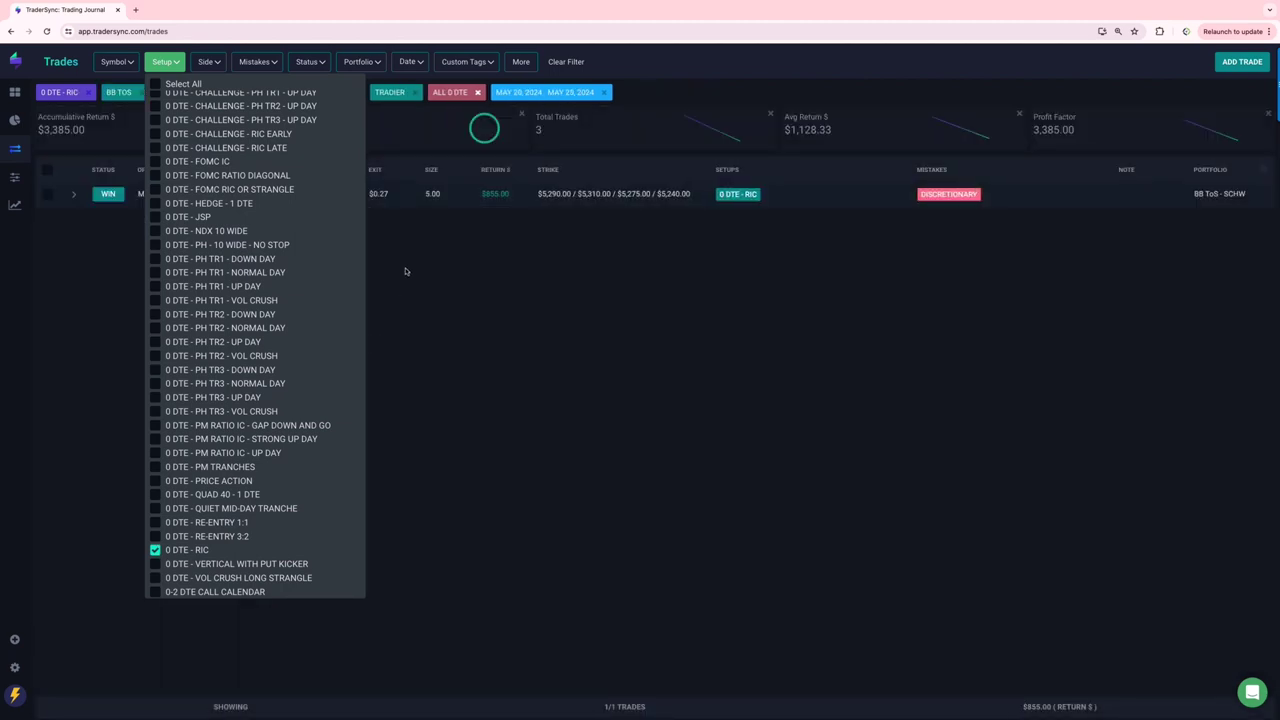
Change the setup filter from RIC to 0 DTE - VERTICAL WITH PUT KICKER.
{"action": "scroll", "coordinate": [222, 385], "scroll_direction": "down", "scroll_amount": 3}
{"action": "scroll", "coordinate": [235, 390], "scroll_direction": "down", "scroll_amount": 1}
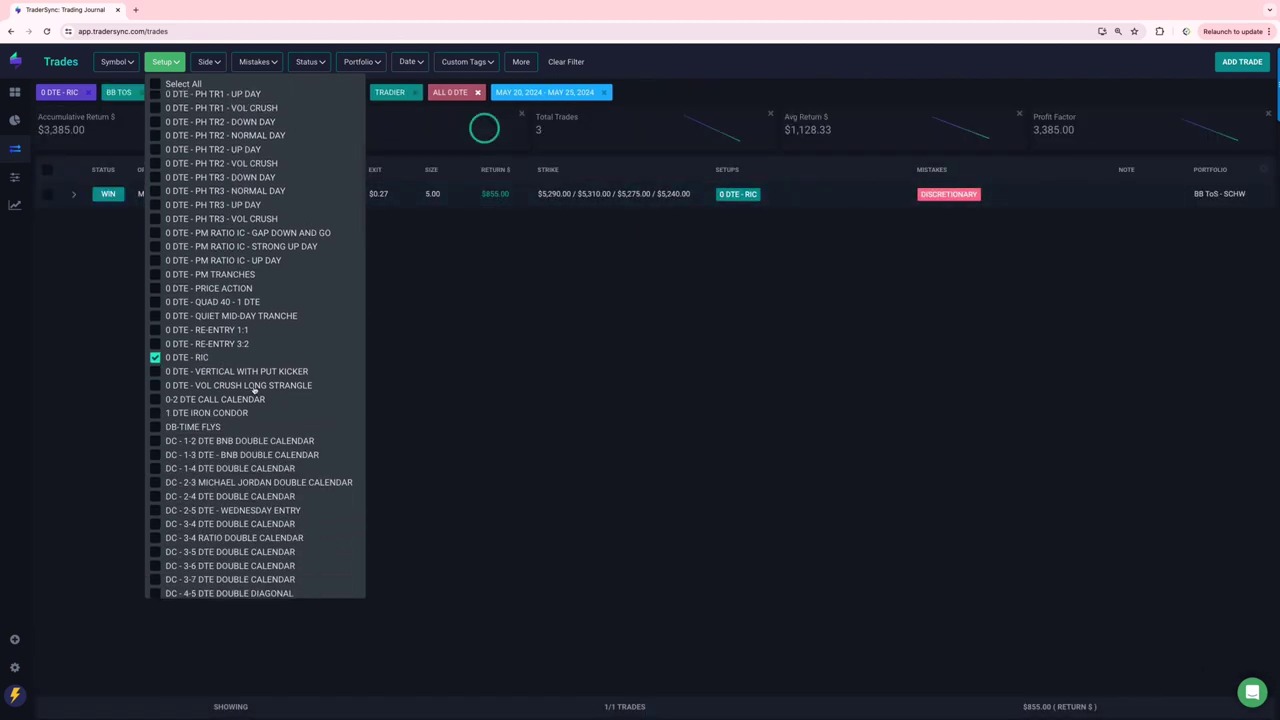
{"action": "left_click", "coordinate": [155, 369]}
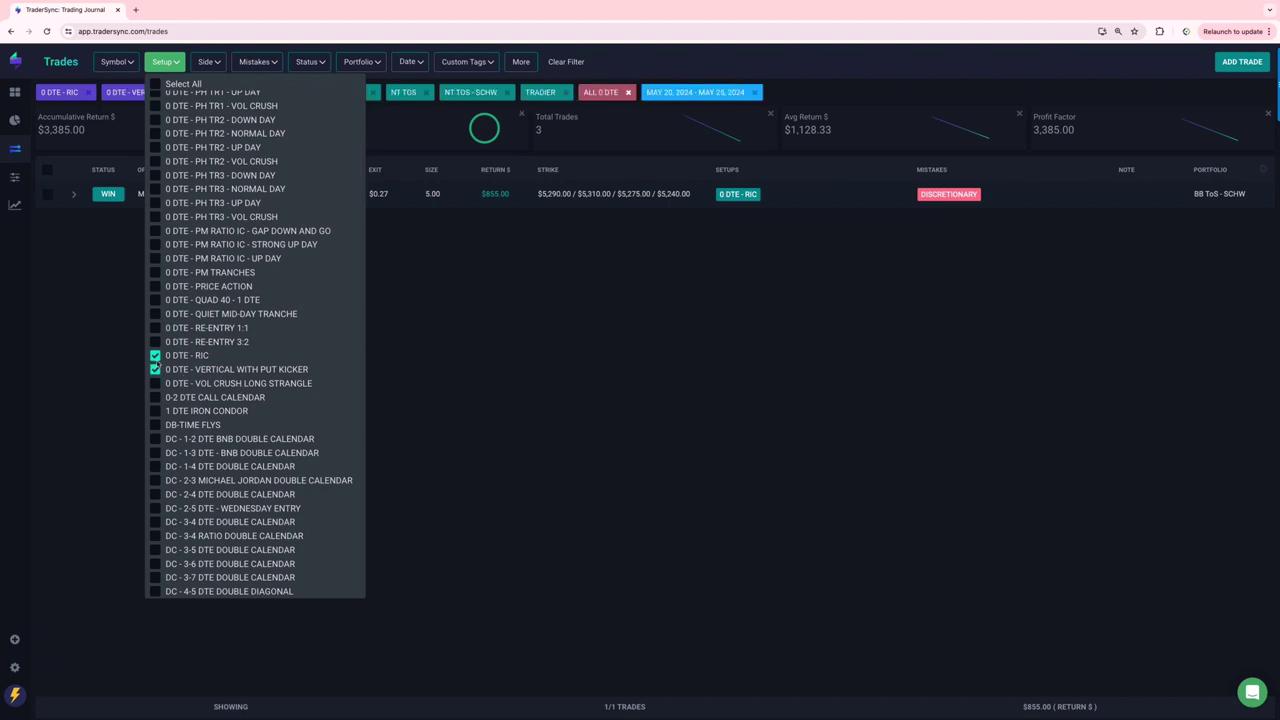
{"action": "left_click", "coordinate": [155, 355]}
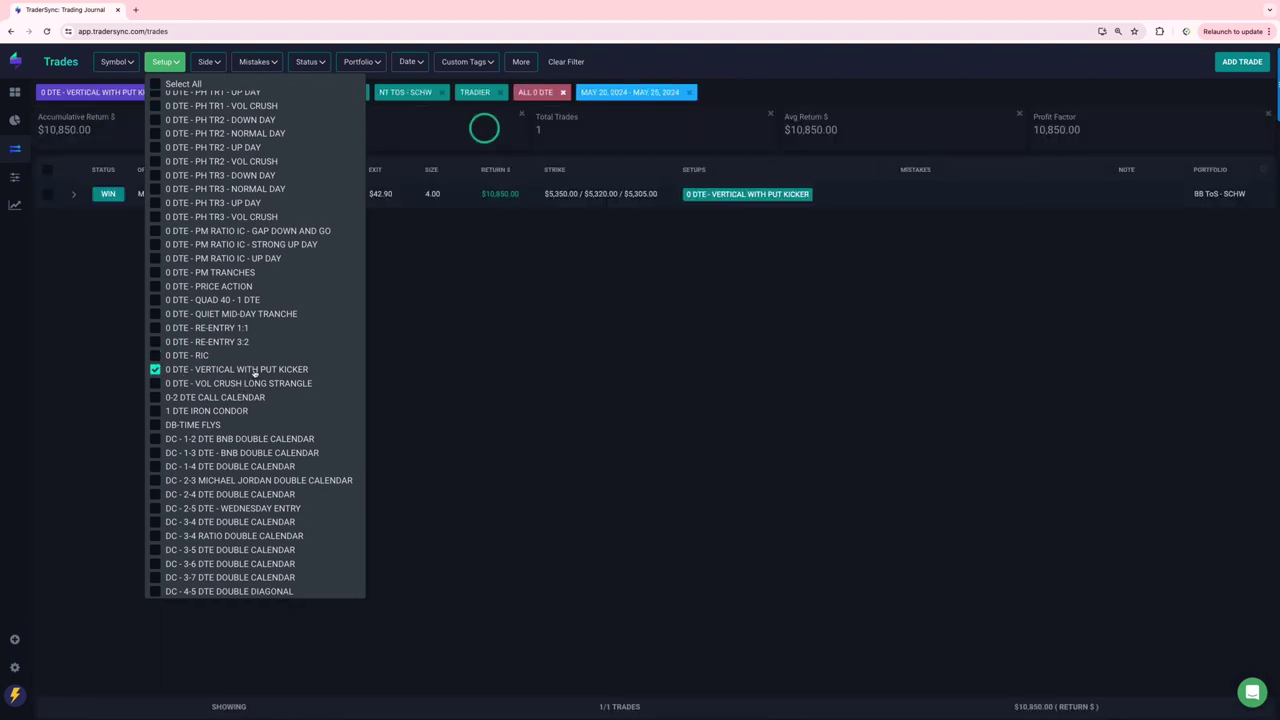
{"action": "left_click", "coordinate": [449, 422]}
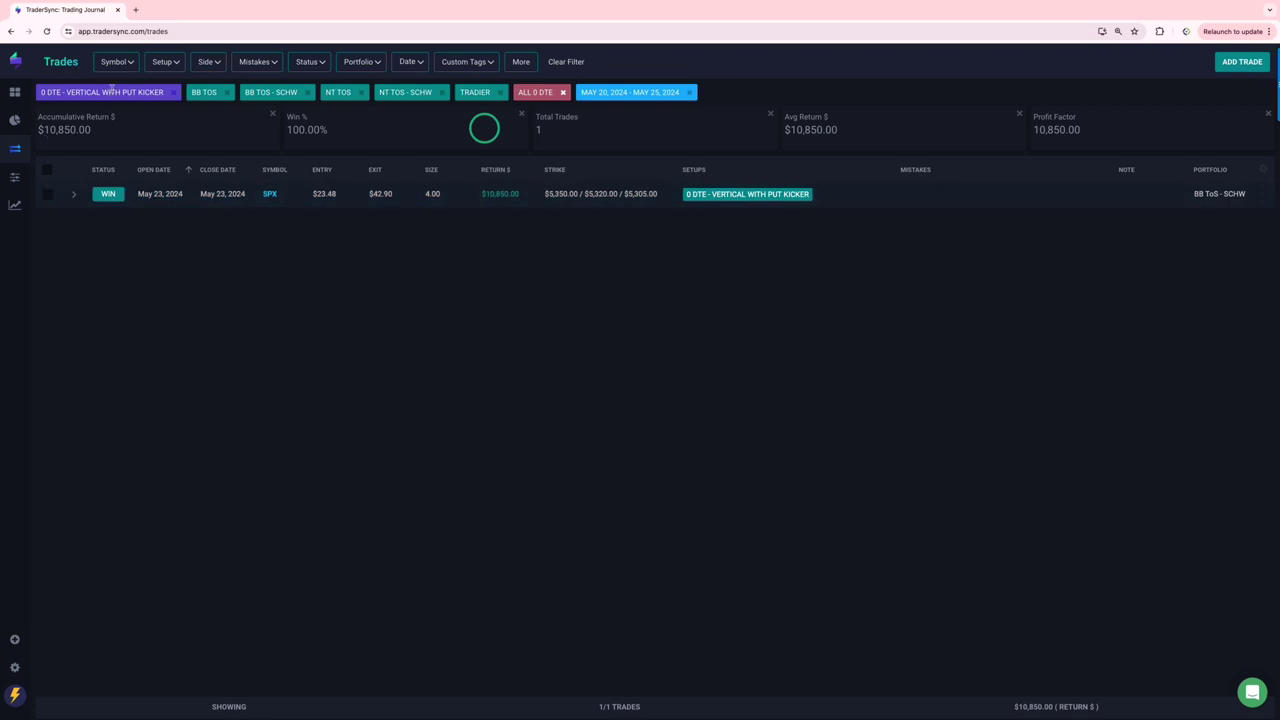
Change the setup filter to 0 DTE - VOL CRUSH LONG STRANGLE, and after viewing its trades, to 0-2 DTE CALL CALENDAR.
{"action": "left_click", "coordinate": [164, 63]}
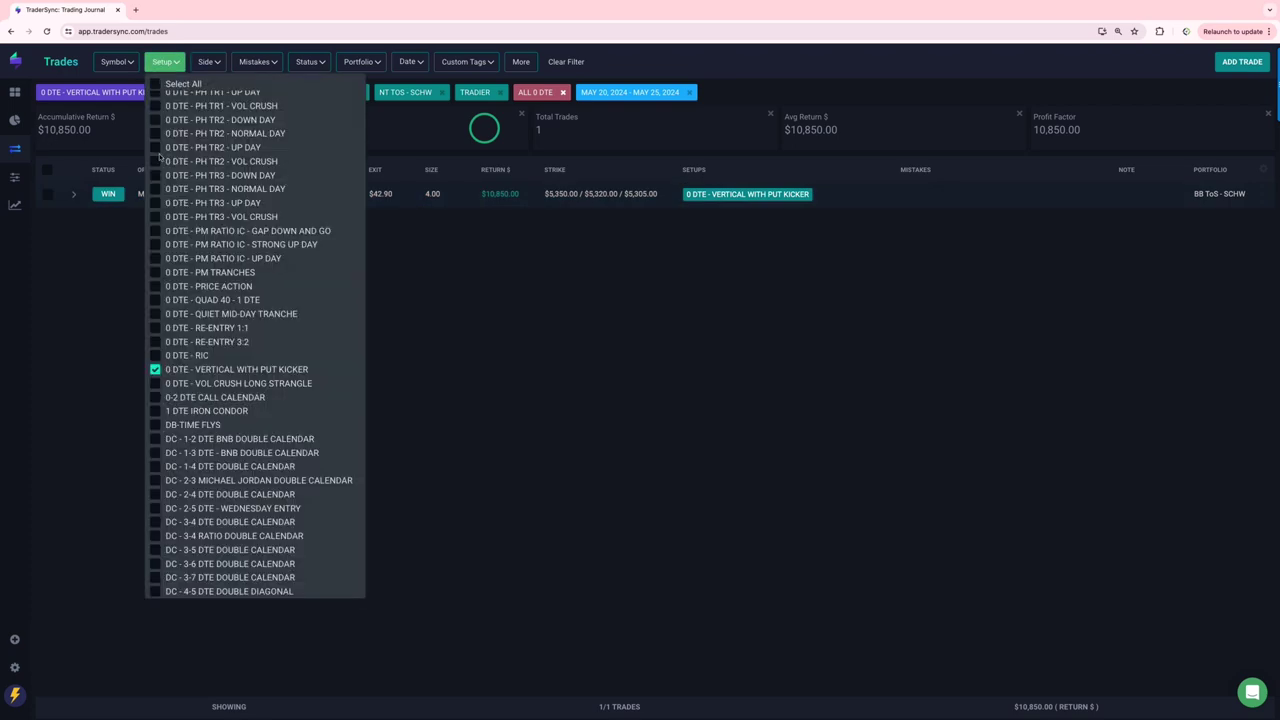
{"action": "left_click", "coordinate": [156, 385]}
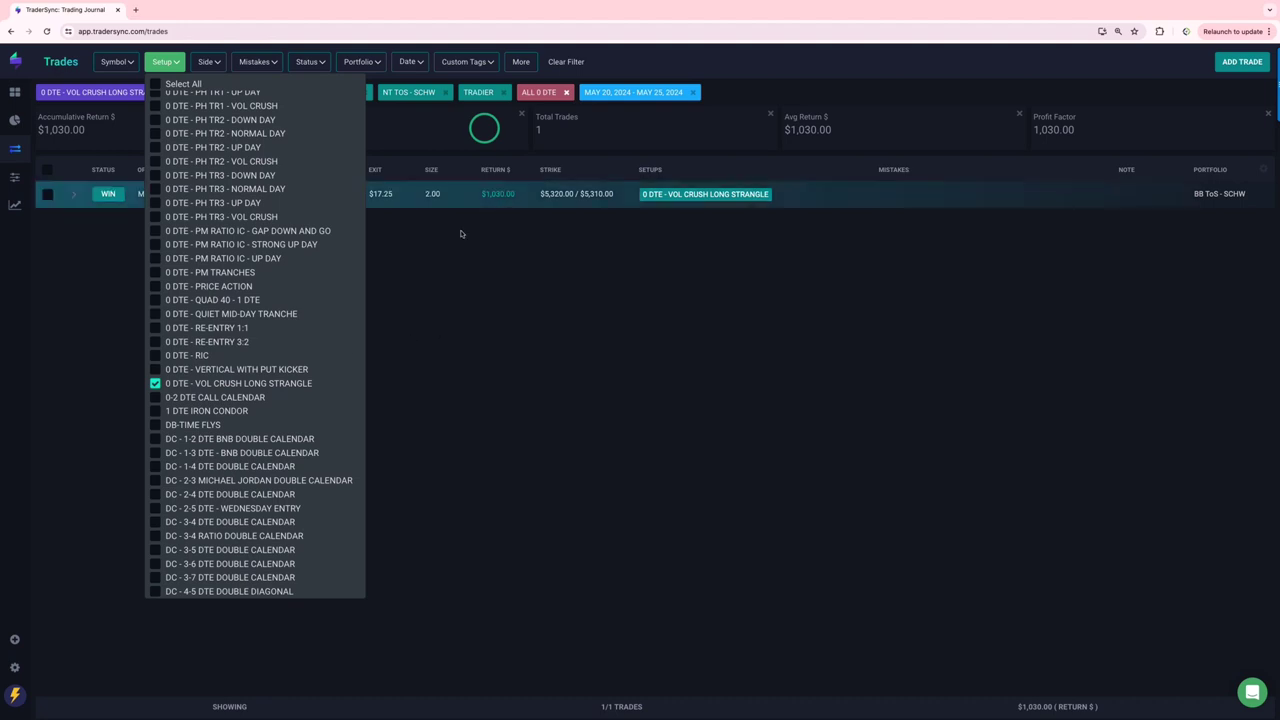
{"action": "left_click", "coordinate": [155, 397]}
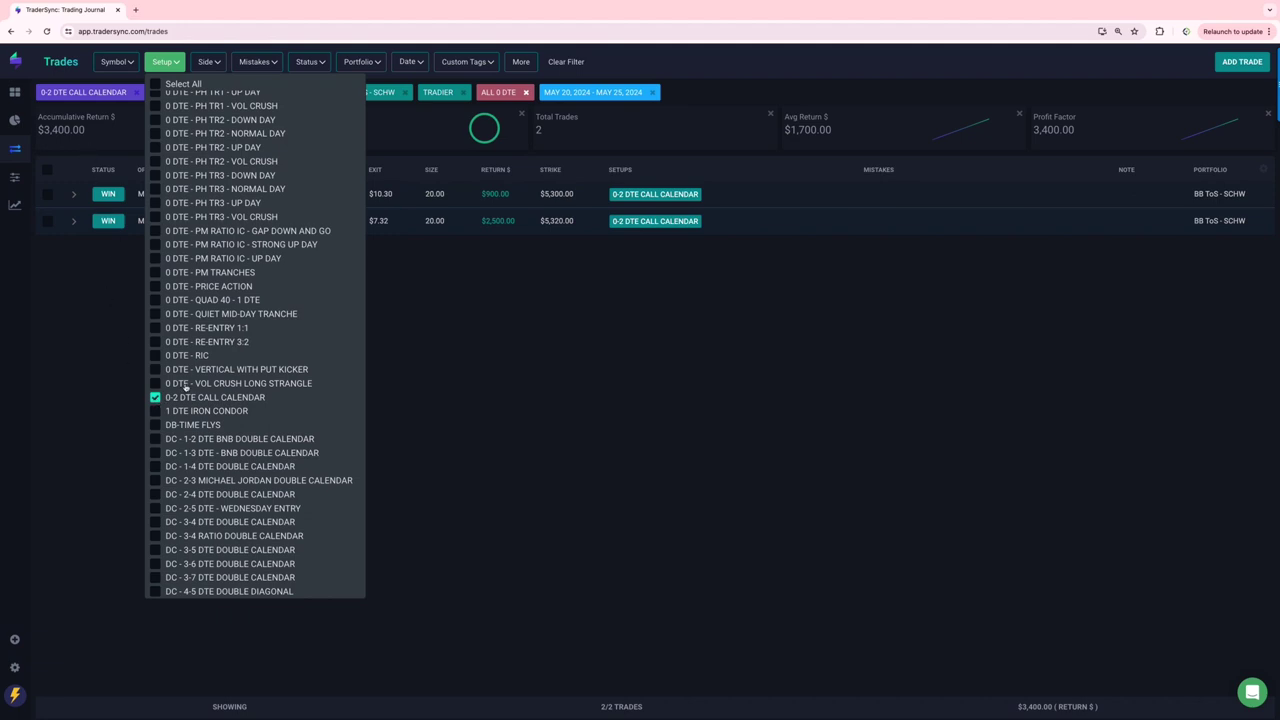
Change the setup filter from the call calendar to 1 DTE IRON CONDOR and reload the trades page.
{"action": "left_click", "coordinate": [155, 412]}
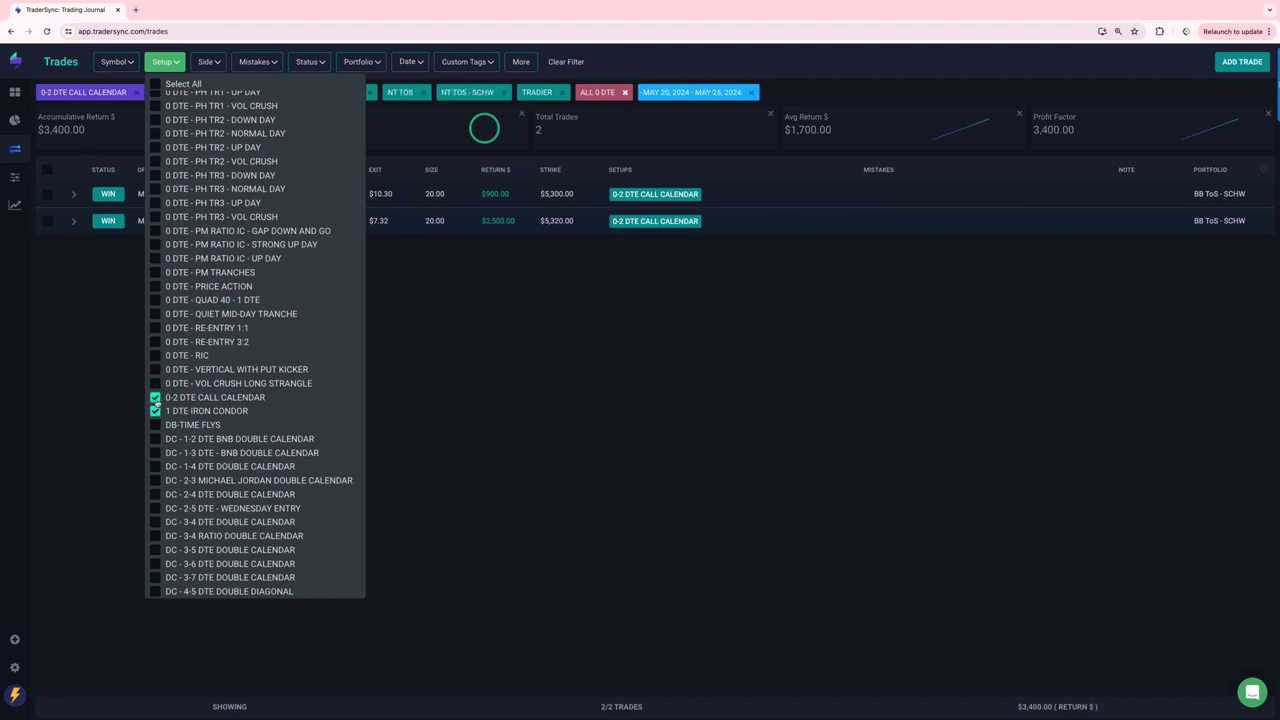
{"action": "left_click", "coordinate": [155, 399]}
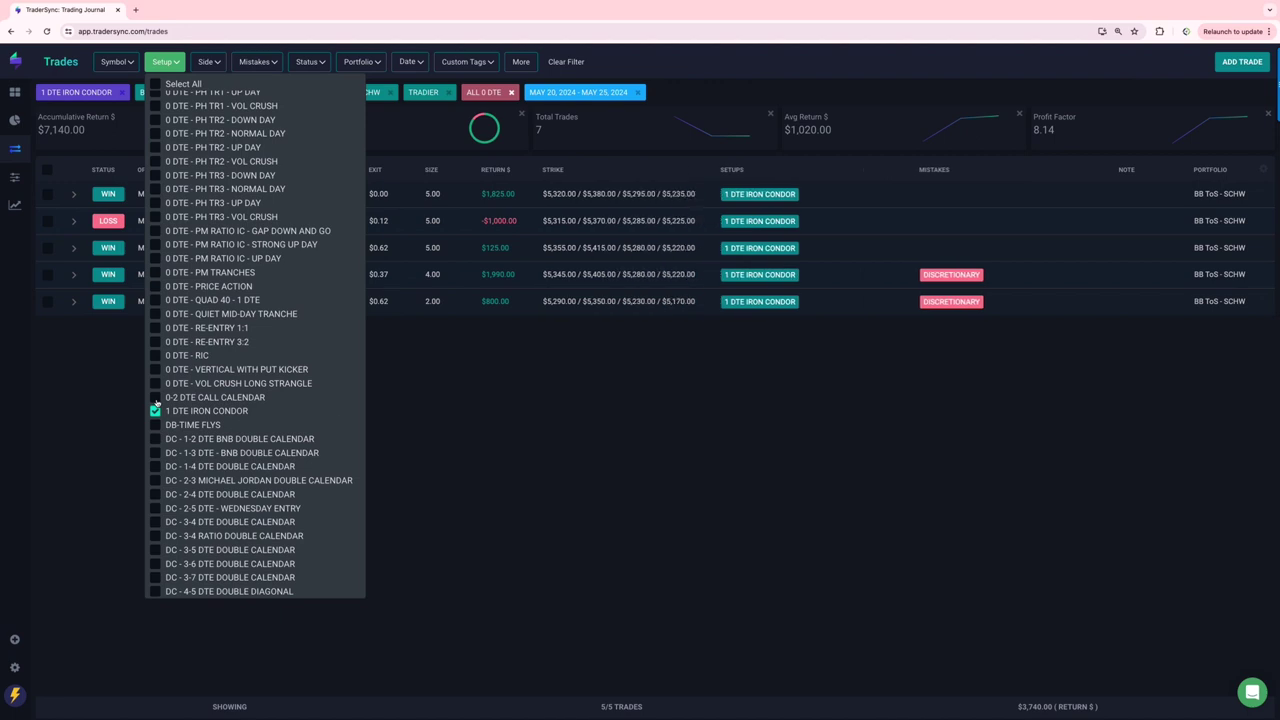
{"action": "left_click", "coordinate": [438, 433]}
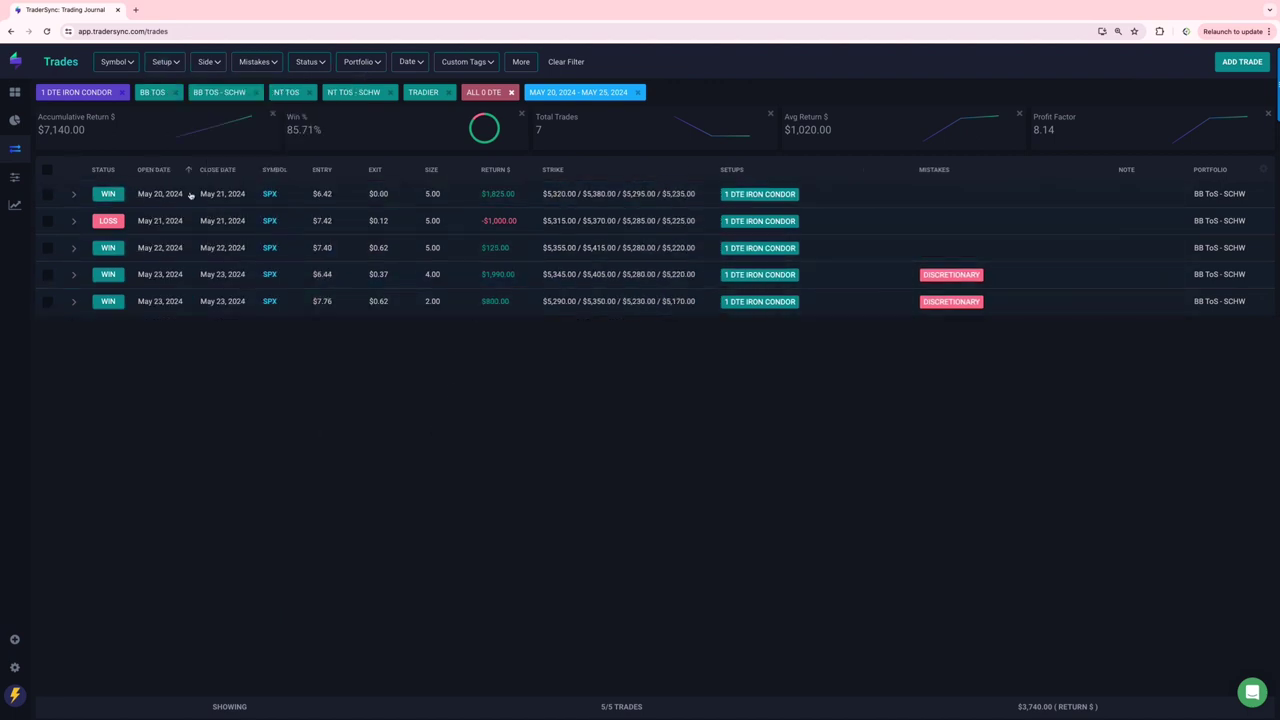
{"action": "left_click", "coordinate": [47, 33]}
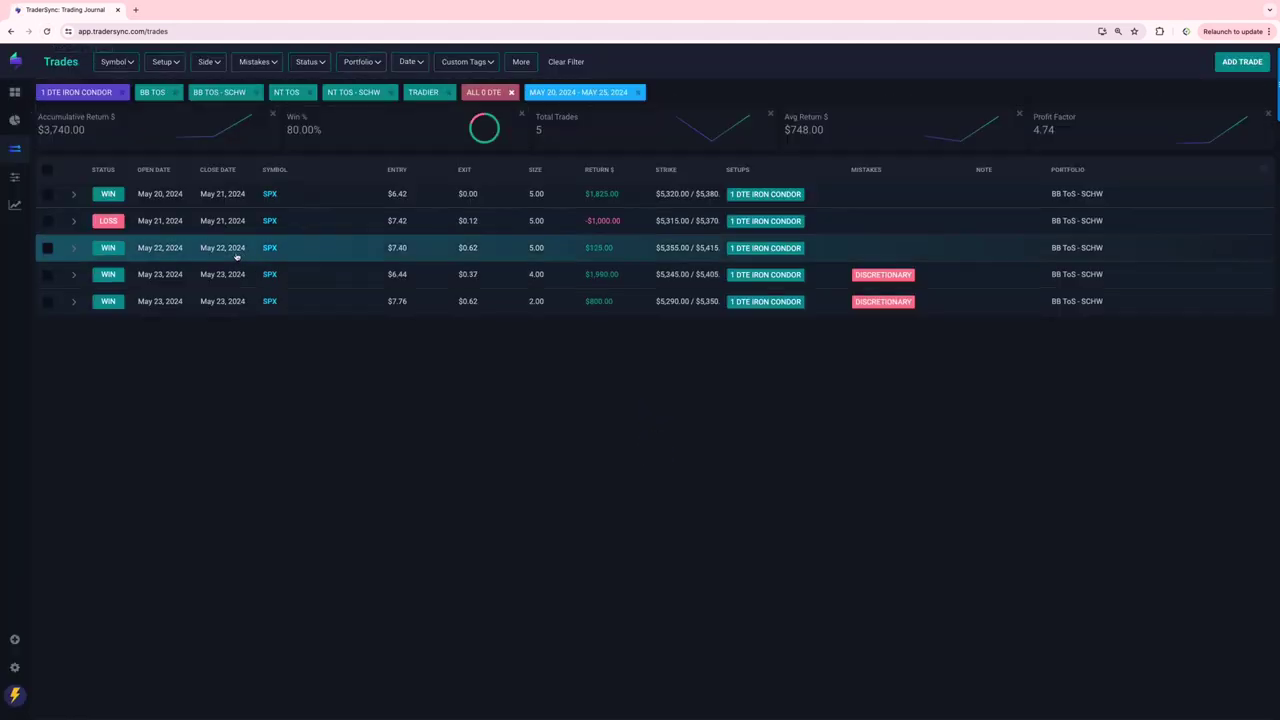
Change the setup filter from 1 DTE IRON CONDOR to DB-TIME FLYS and remove the ALL 0 DTE tag filter.
{"action": "left_click", "coordinate": [176, 63]}
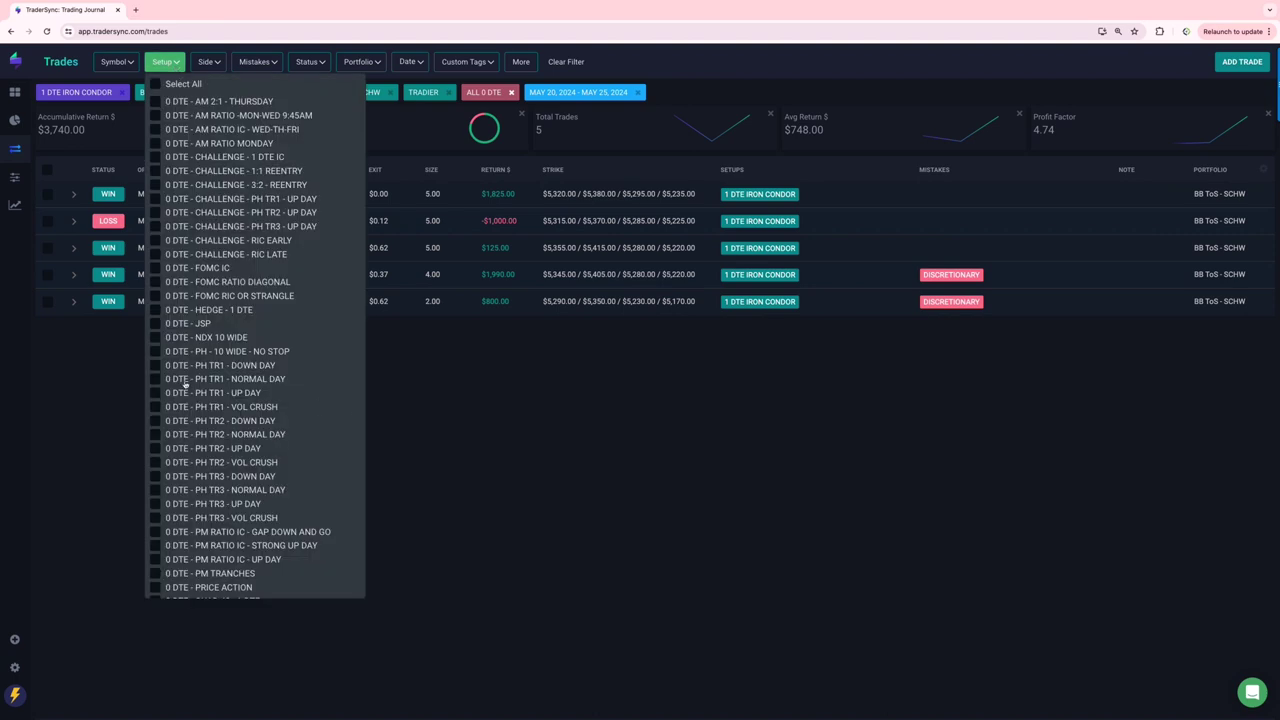
{"action": "scroll", "coordinate": [171, 380], "scroll_direction": "down", "scroll_amount": 5}
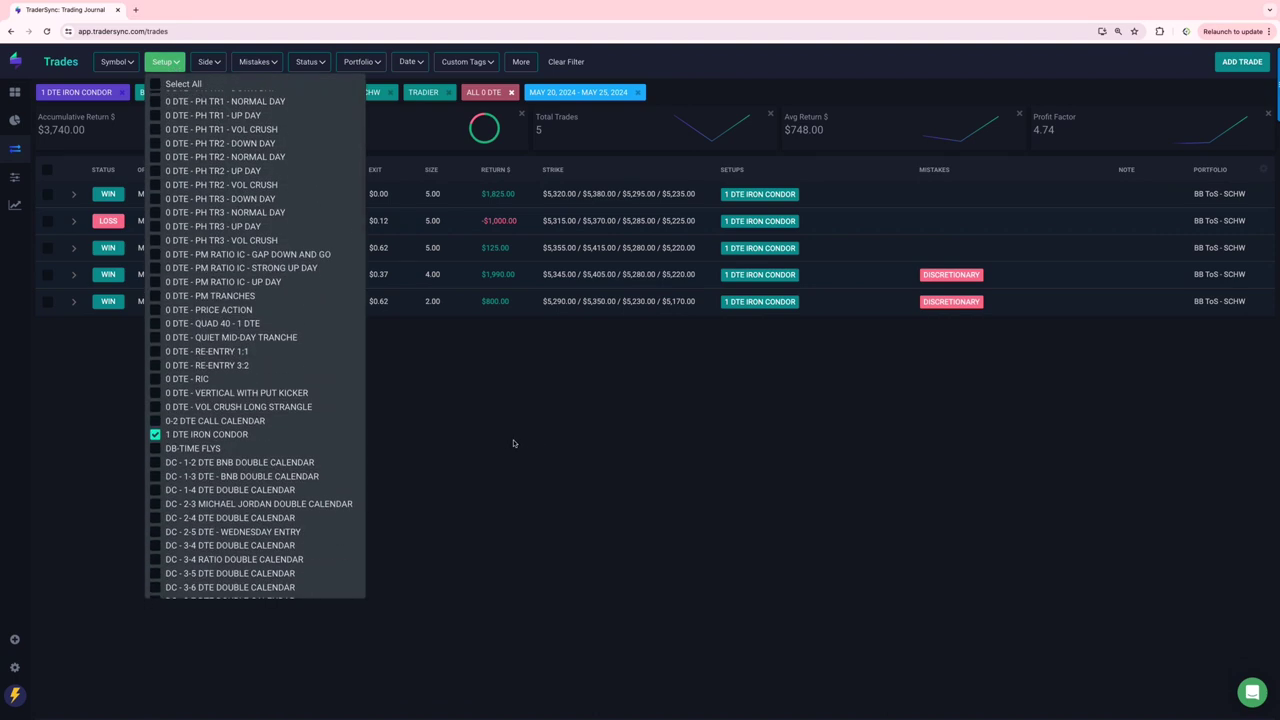
{"action": "left_click", "coordinate": [155, 434]}
{"action": "left_click", "coordinate": [155, 448]}
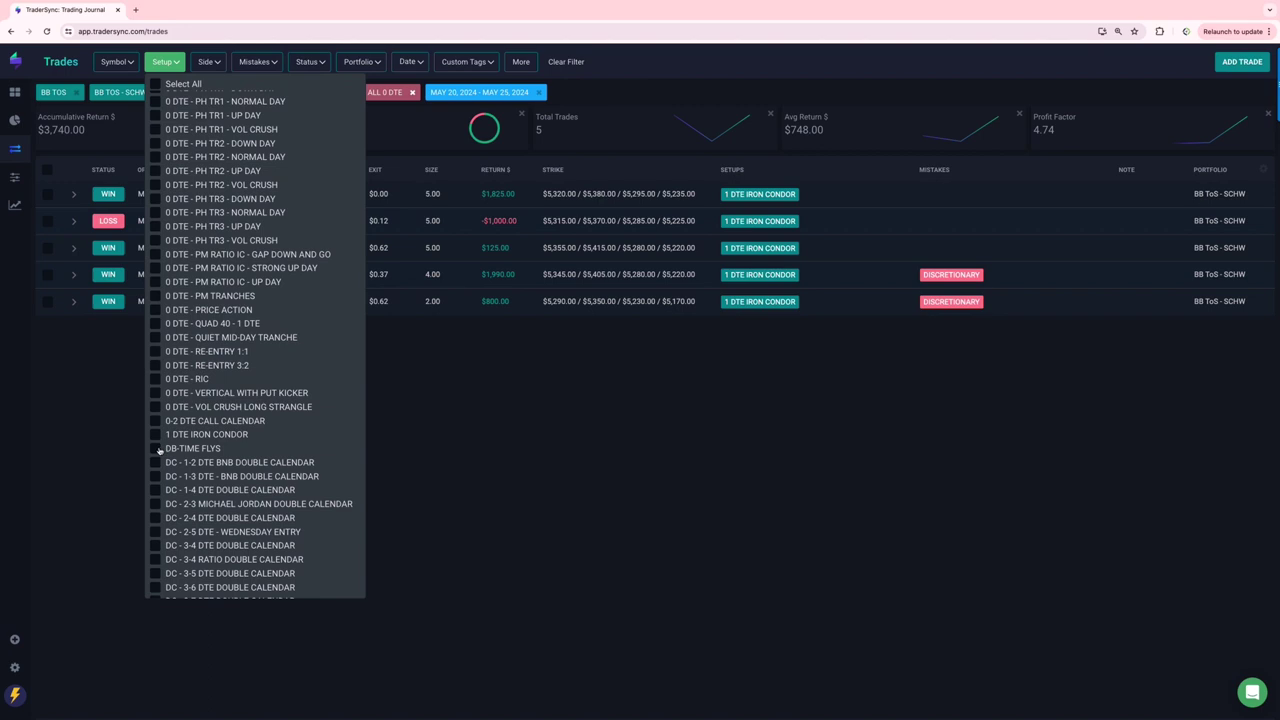
{"action": "left_click", "coordinate": [424, 471]}
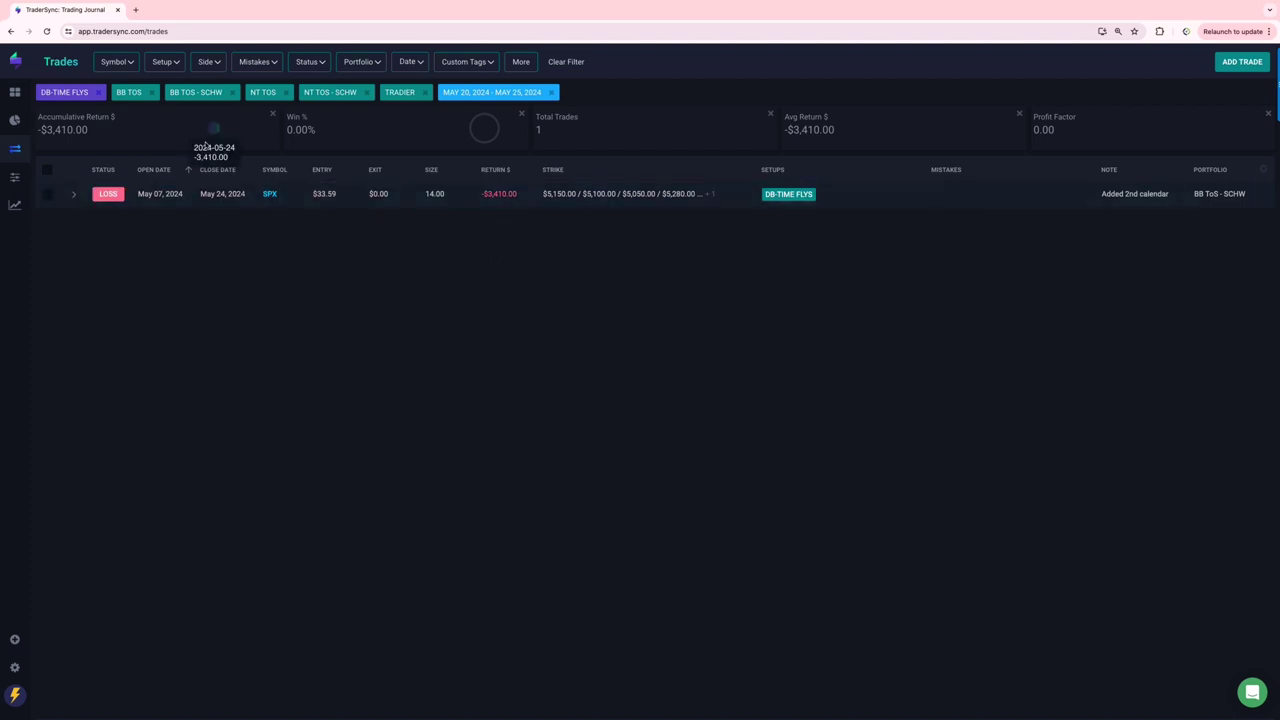
Clear the DB-TIME FLYS setup filter and filter the trades by the ALL DYNAMIC CALENDARS custom tag.
{"action": "left_click", "coordinate": [166, 64]}
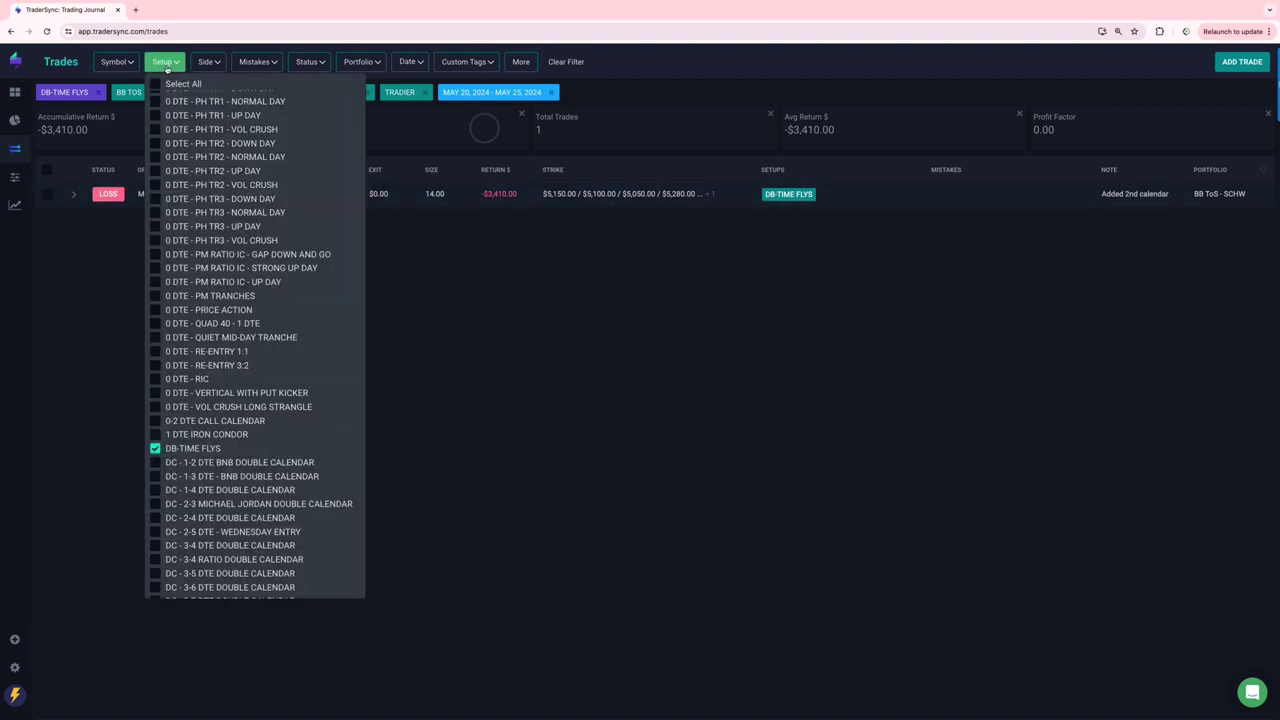
{"action": "left_click", "coordinate": [155, 449]}
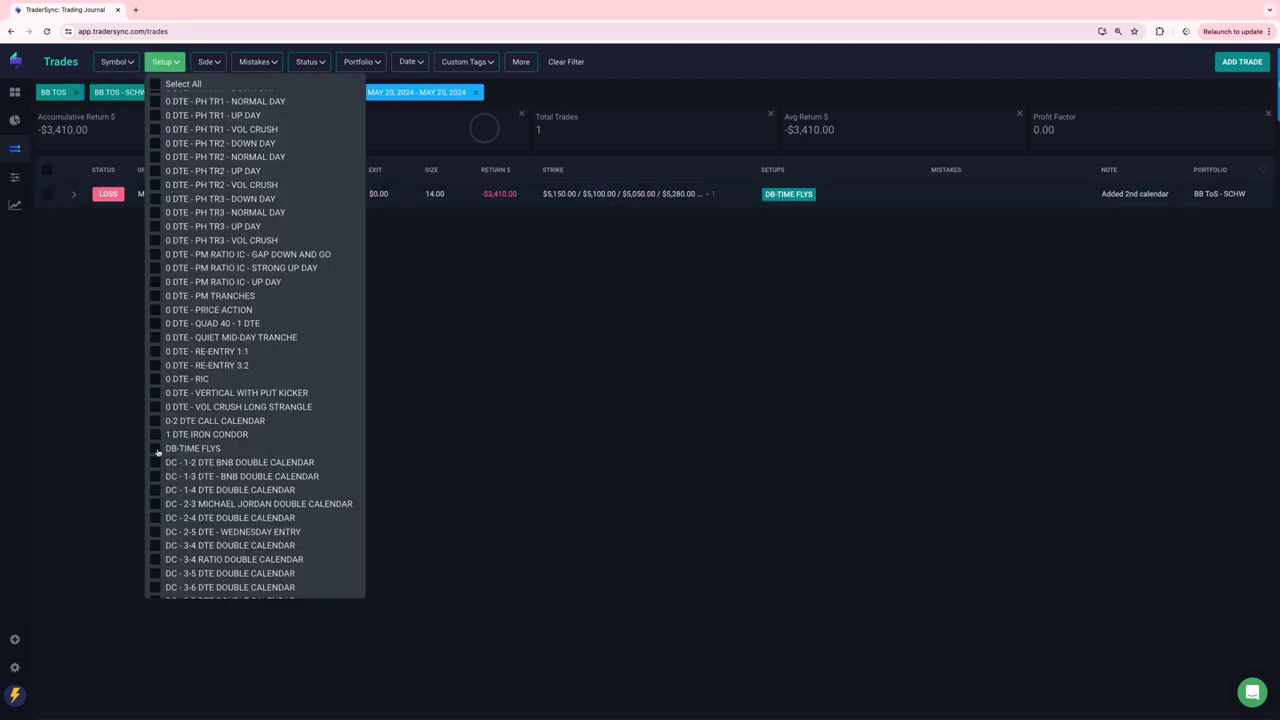
{"action": "left_click", "coordinate": [472, 64]}
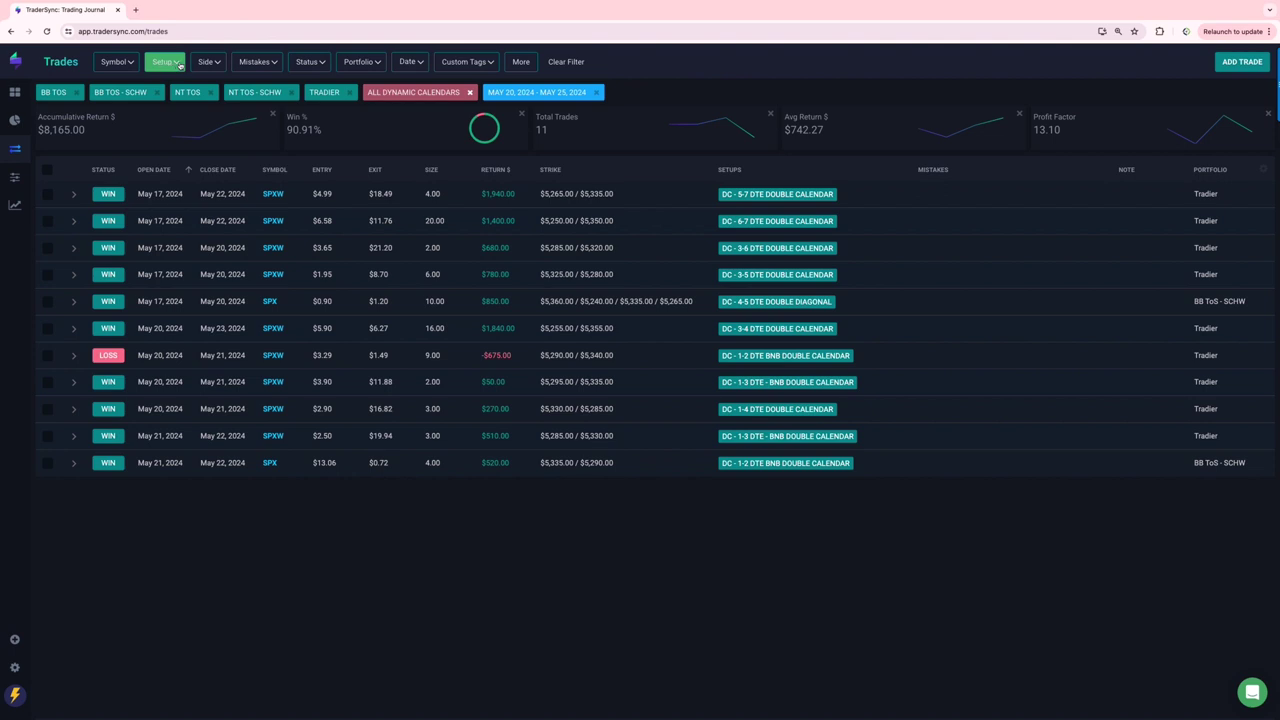
Change the custom tag filter from ALL DYNAMIC CALENDARS to ALL OPTION SELLING.
{"action": "left_click", "coordinate": [467, 62]}
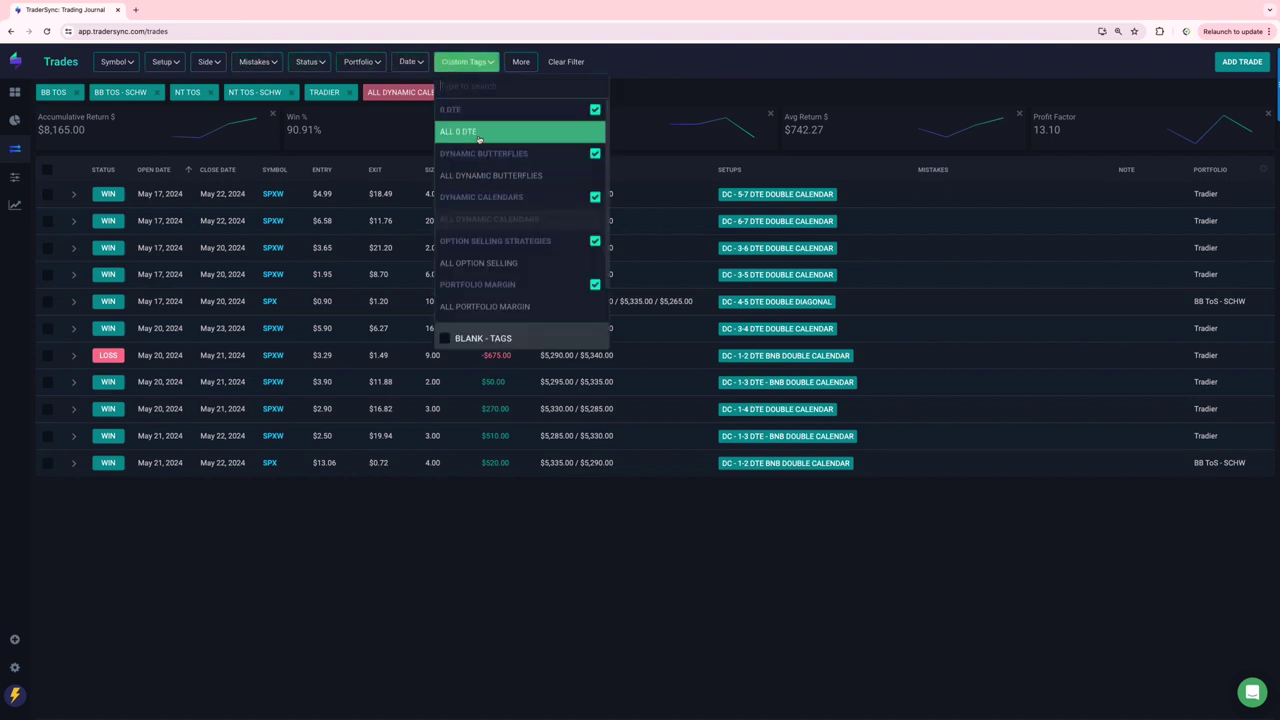
{"action": "left_click", "coordinate": [473, 265]}
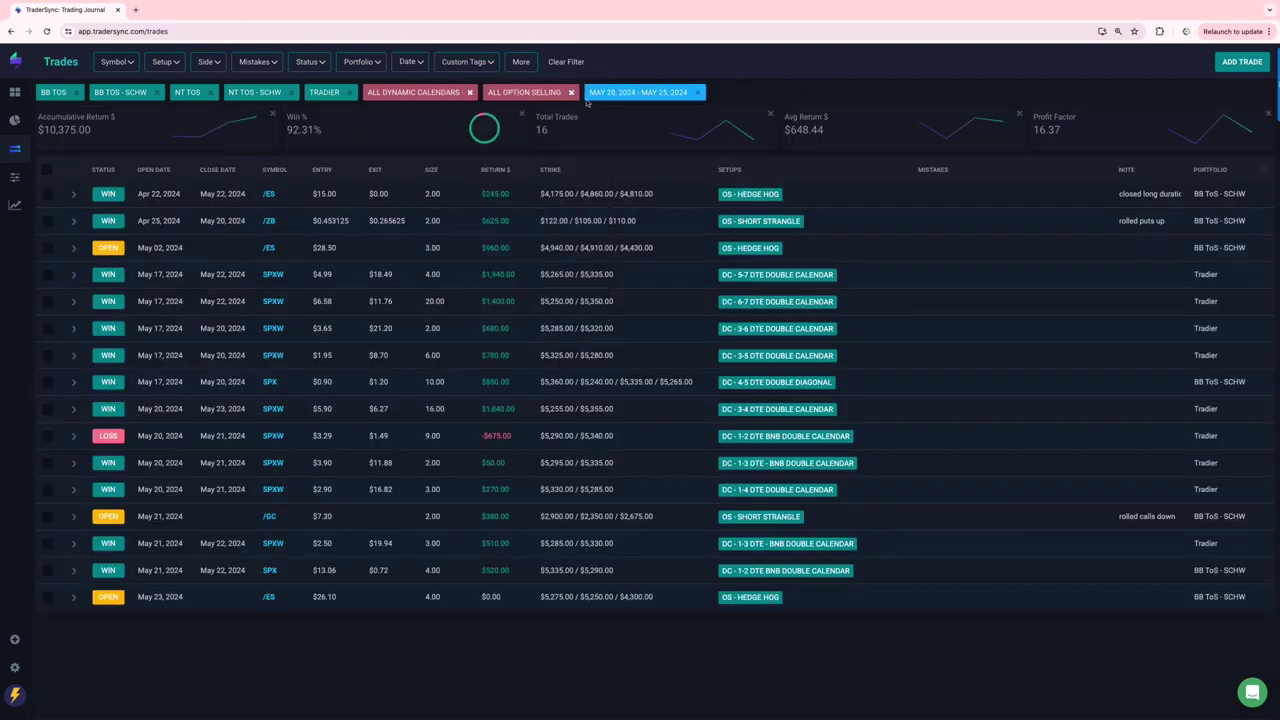
{"action": "left_click", "coordinate": [469, 92]}
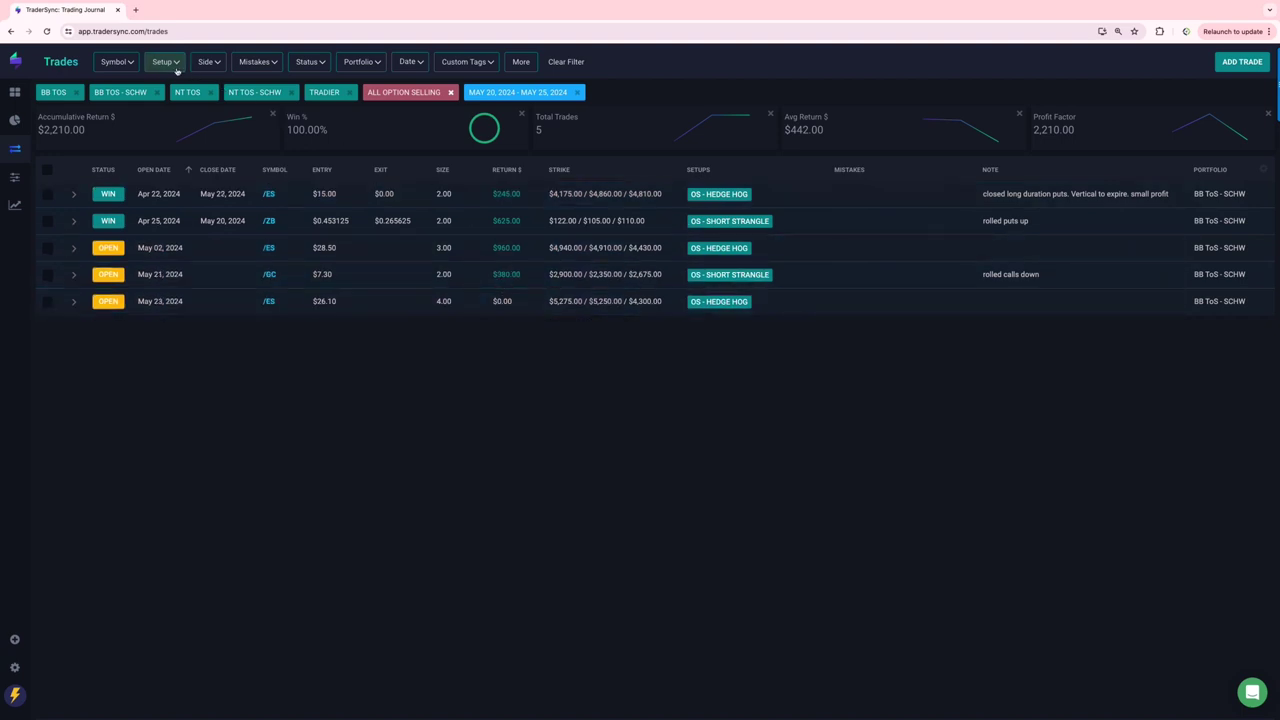
Change the custom tag filter from ALL OPTION SELLING to ALL PORTFOLIO MARGIN.
{"action": "left_click", "coordinate": [480, 62]}
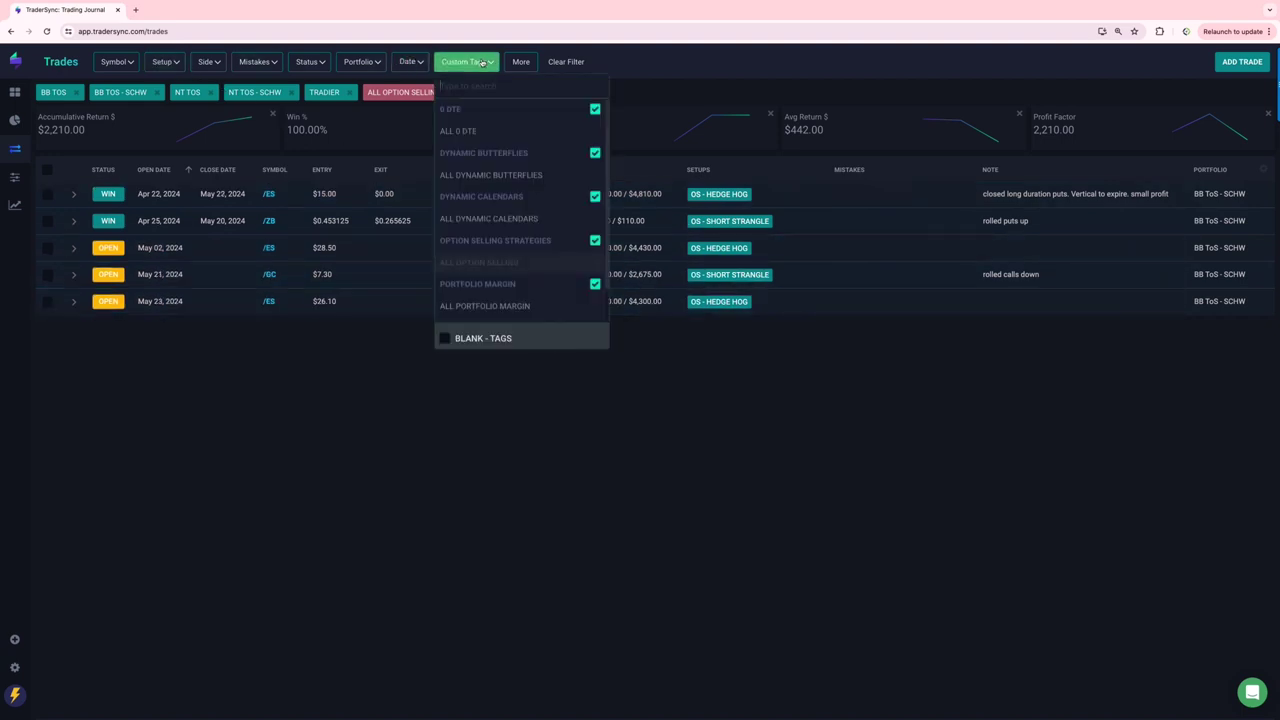
{"action": "left_click", "coordinate": [492, 307]}
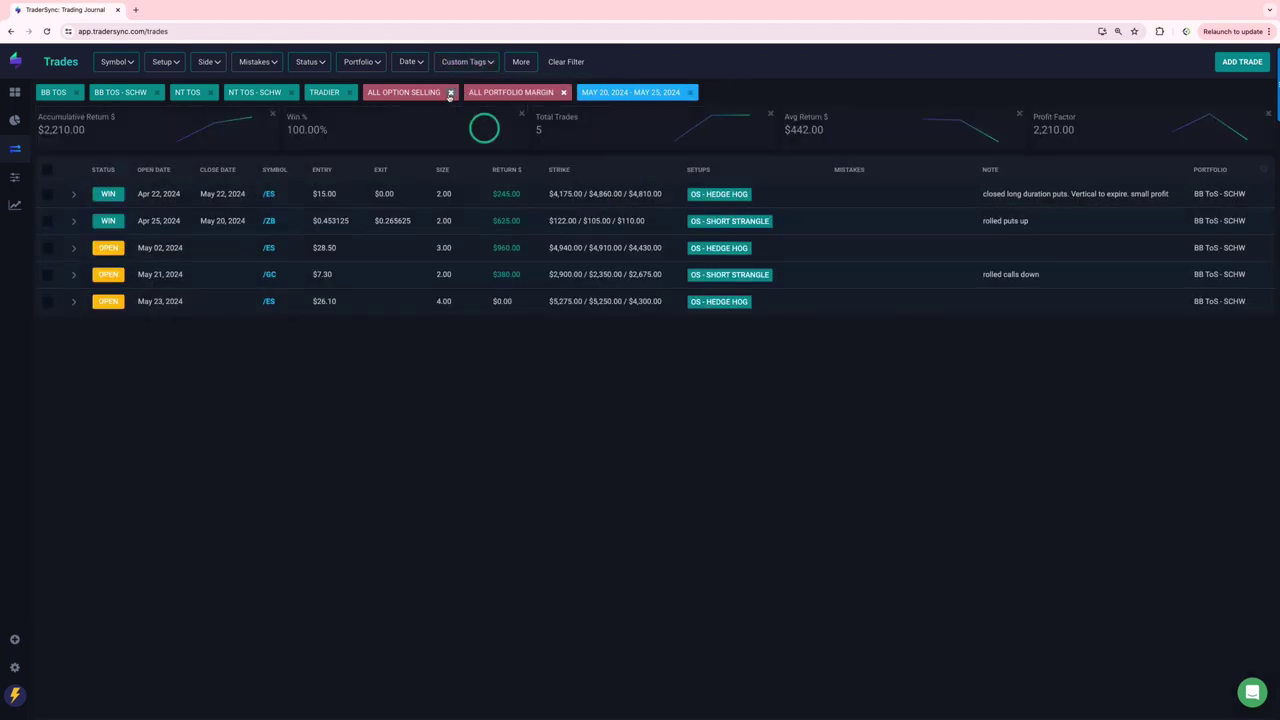
{"action": "left_click", "coordinate": [450, 92]}
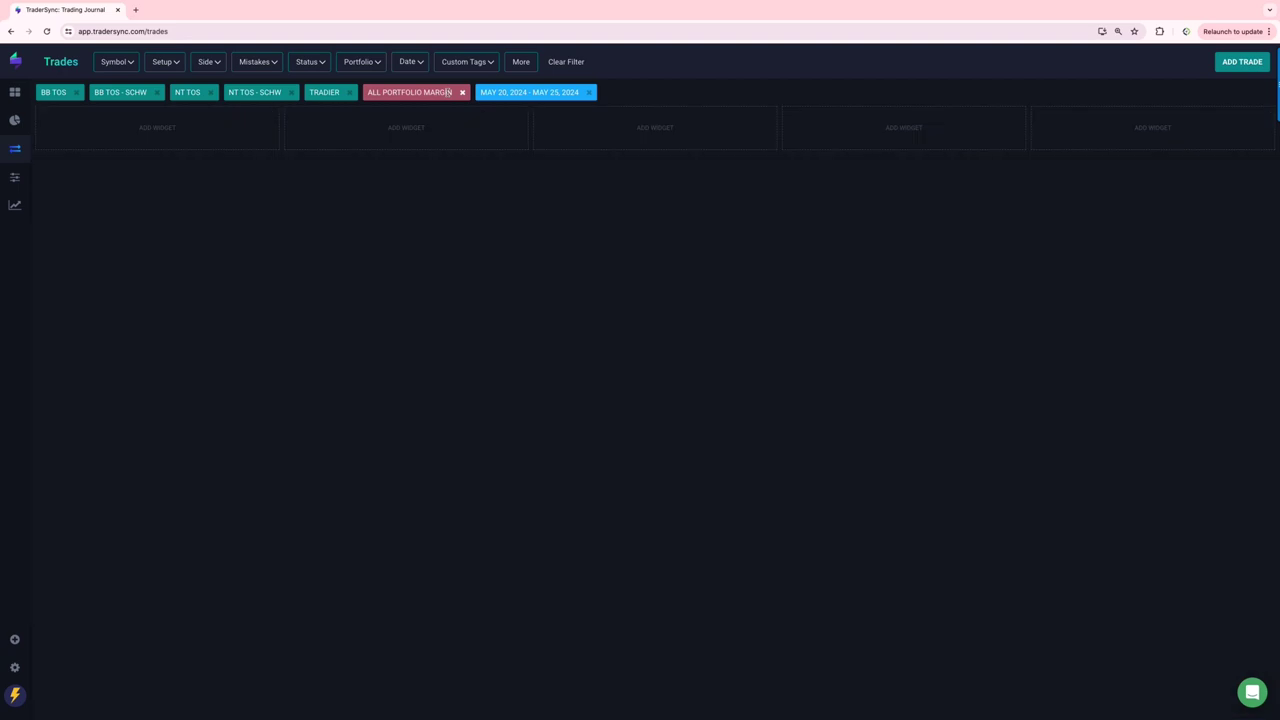